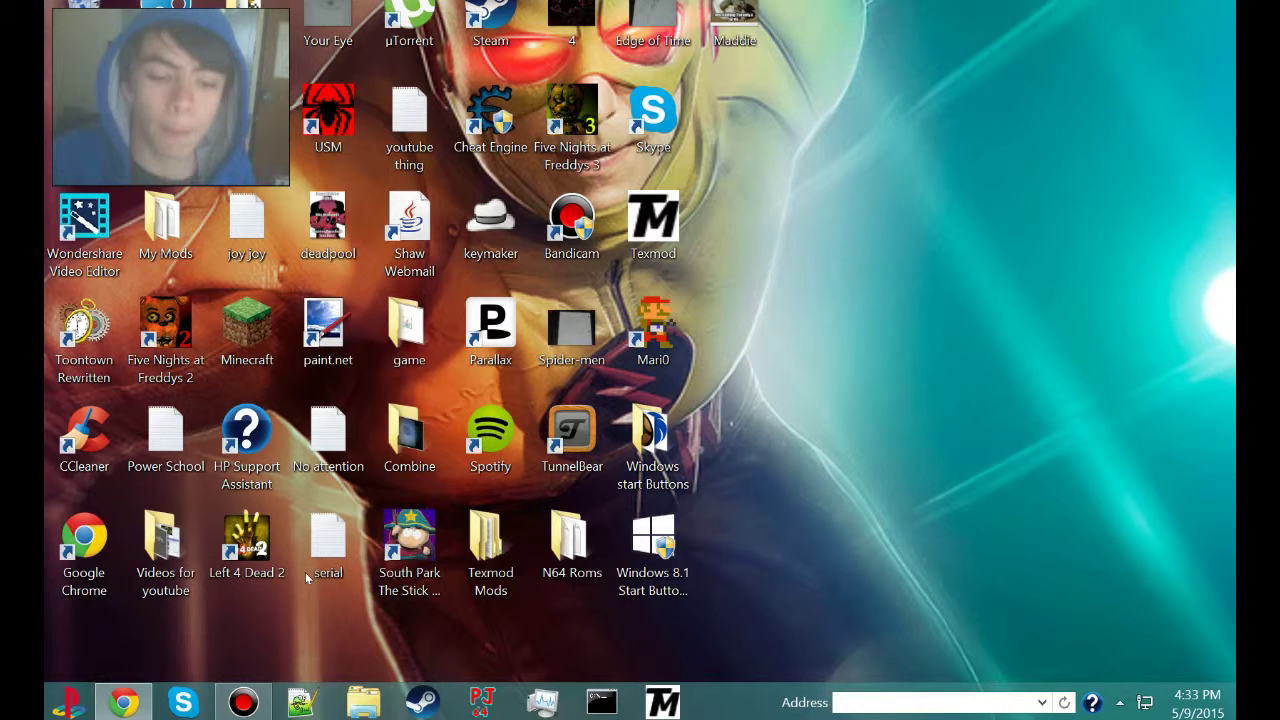
- Open the Start screen to look at it and return to the desktop
click(187, 600)
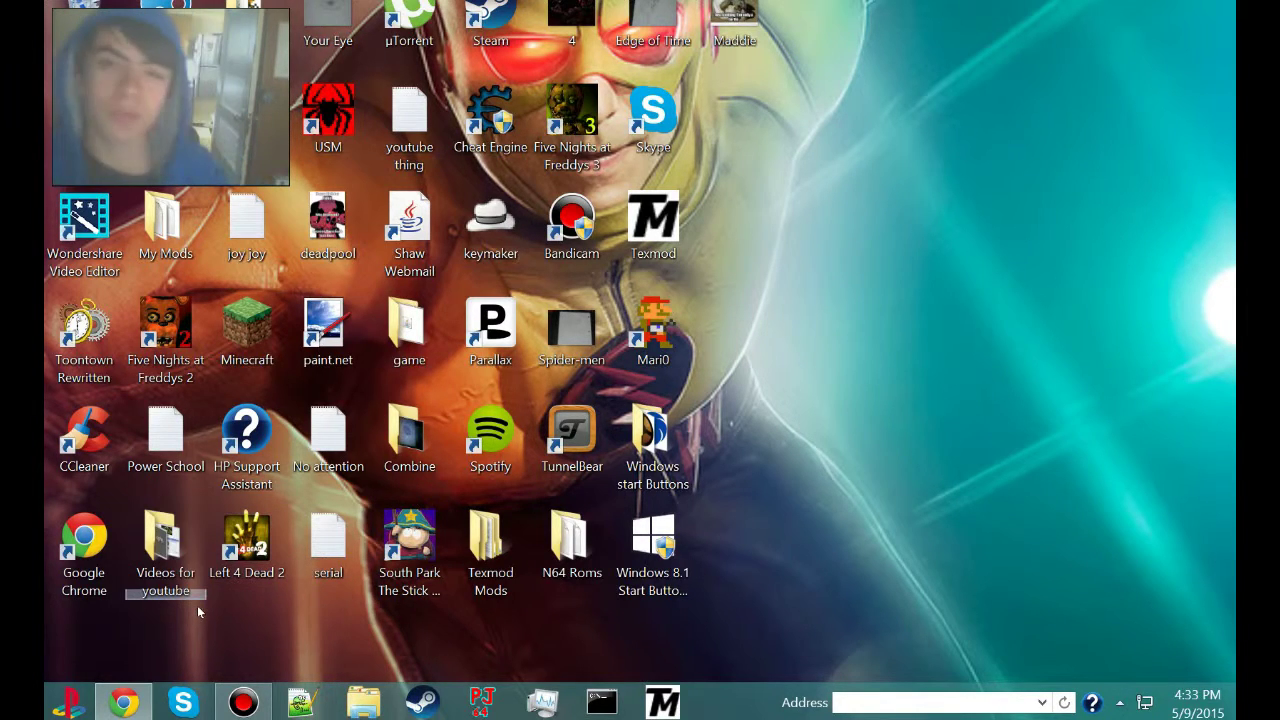
click(72, 710)
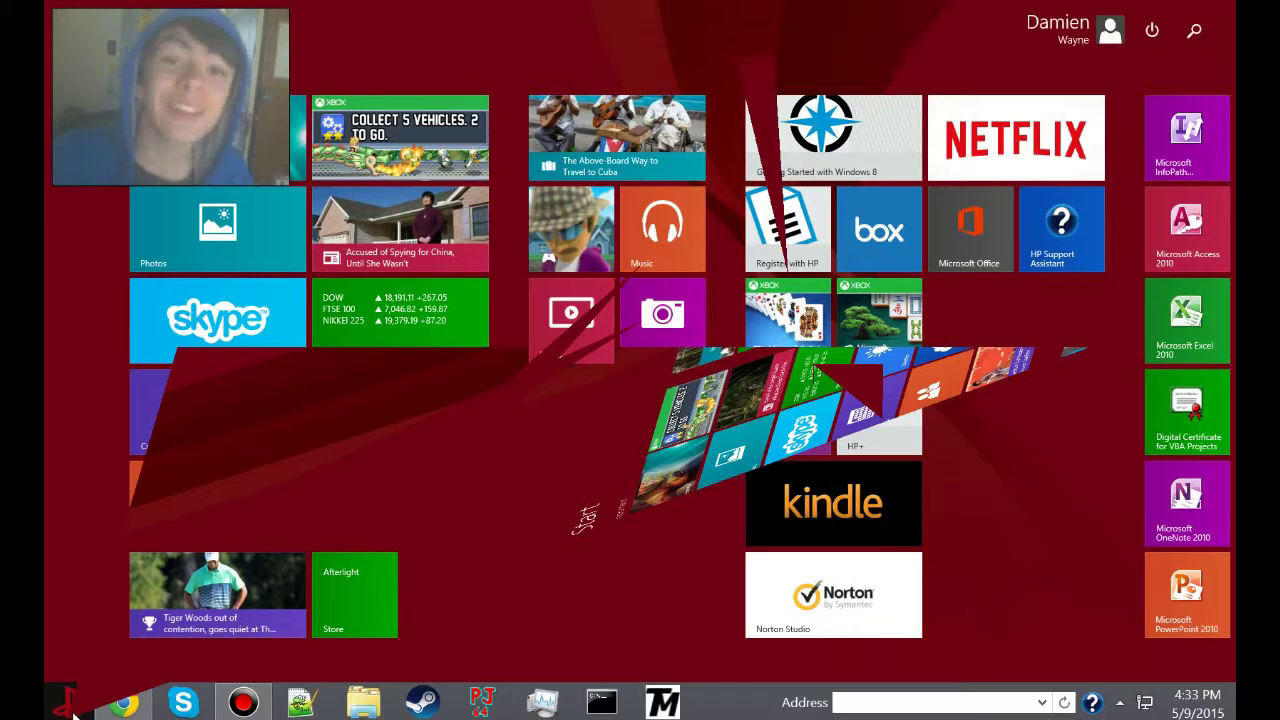
click(72, 708)
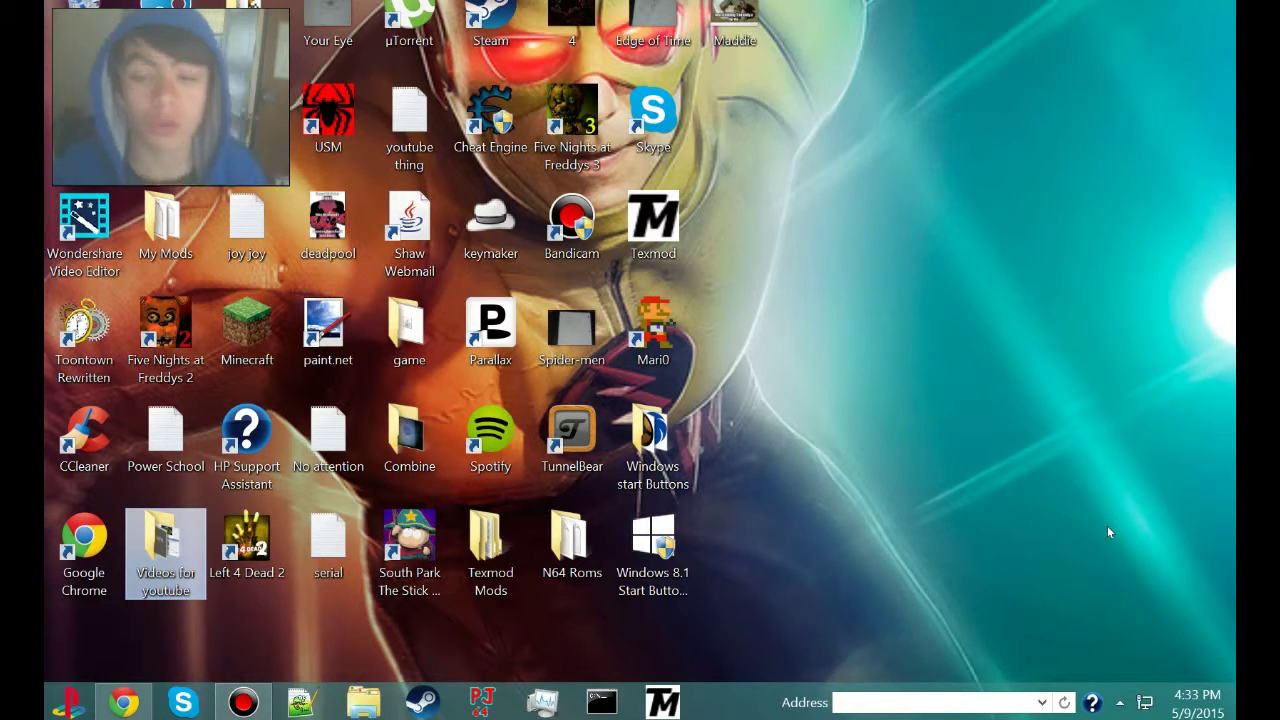
- Open the Windows start Buttons folder on the desktop, examine its custom button images, and close the folder
click(657, 545)
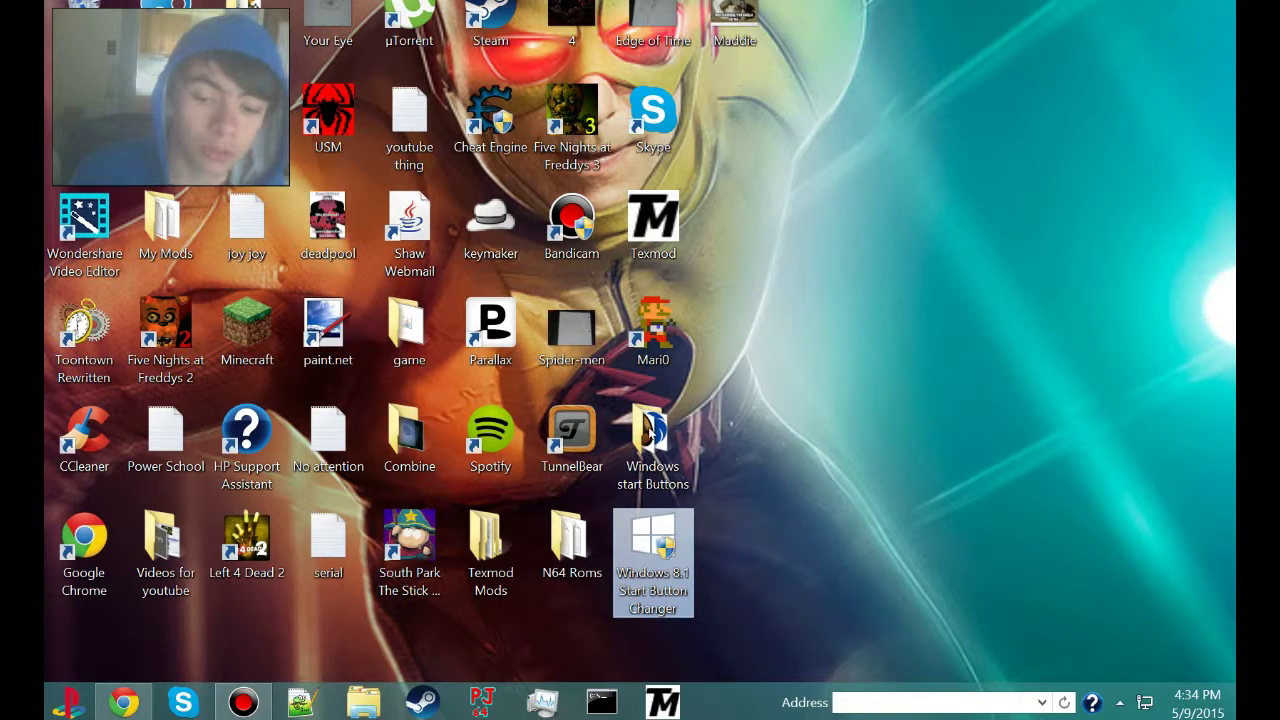
click(646, 430)
double_click(646, 430)
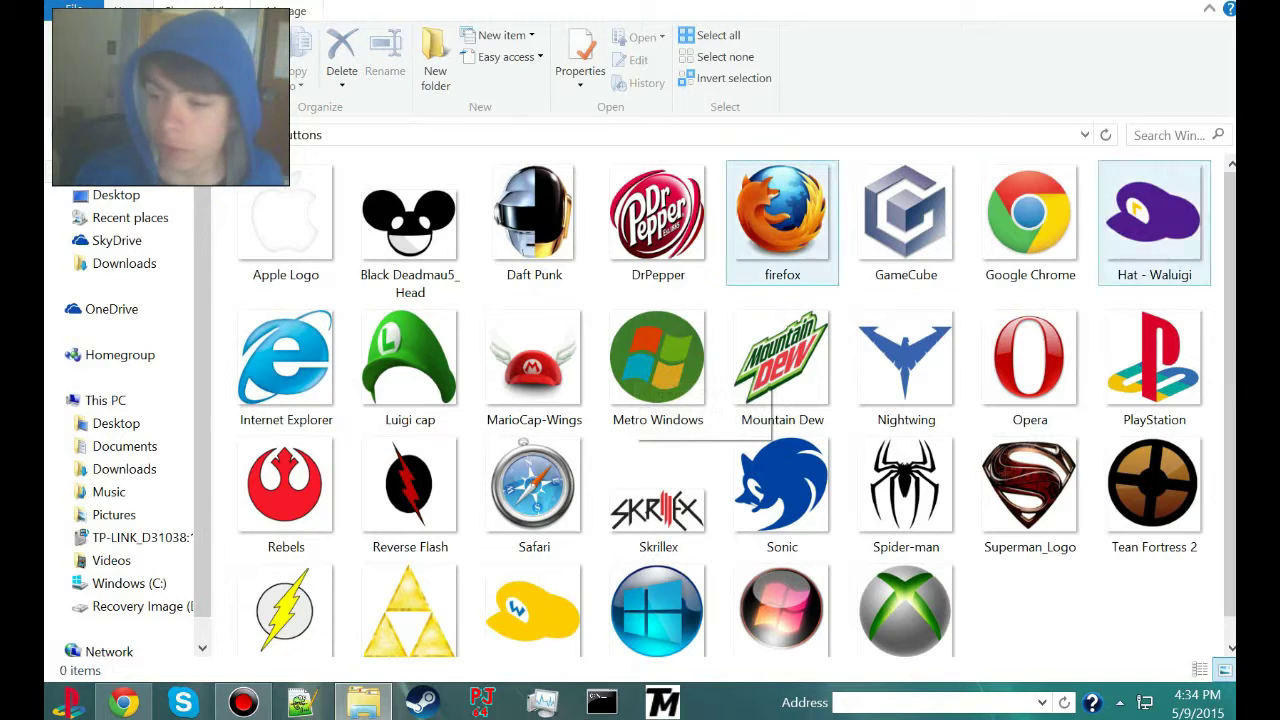
scroll(1180, 400, down, 1)
click(657, 612)
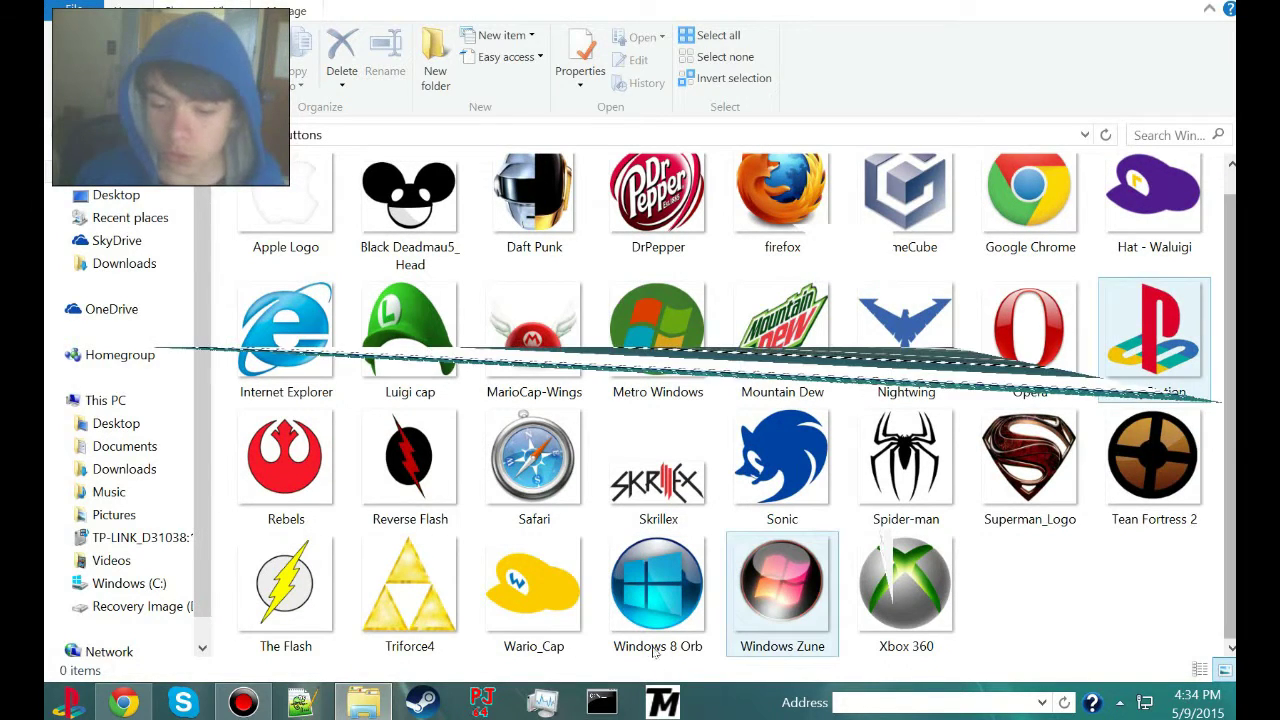
click(783, 597)
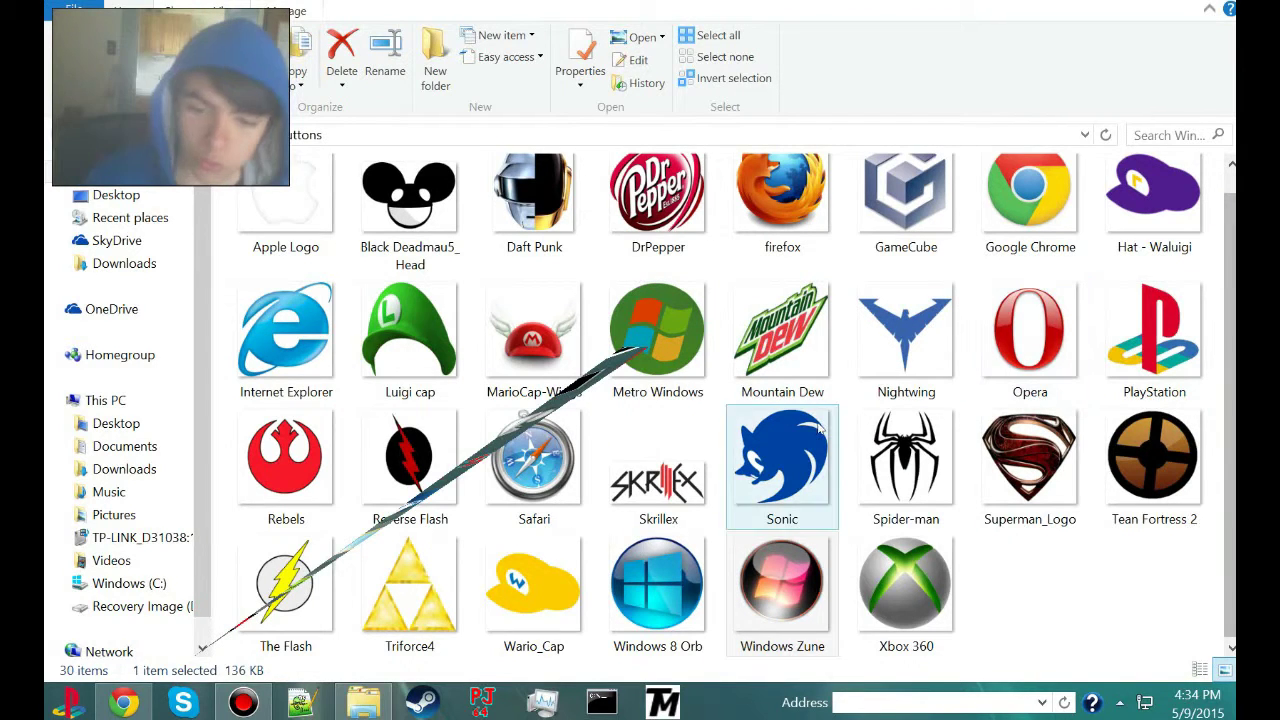
click(754, 392)
click(906, 340)
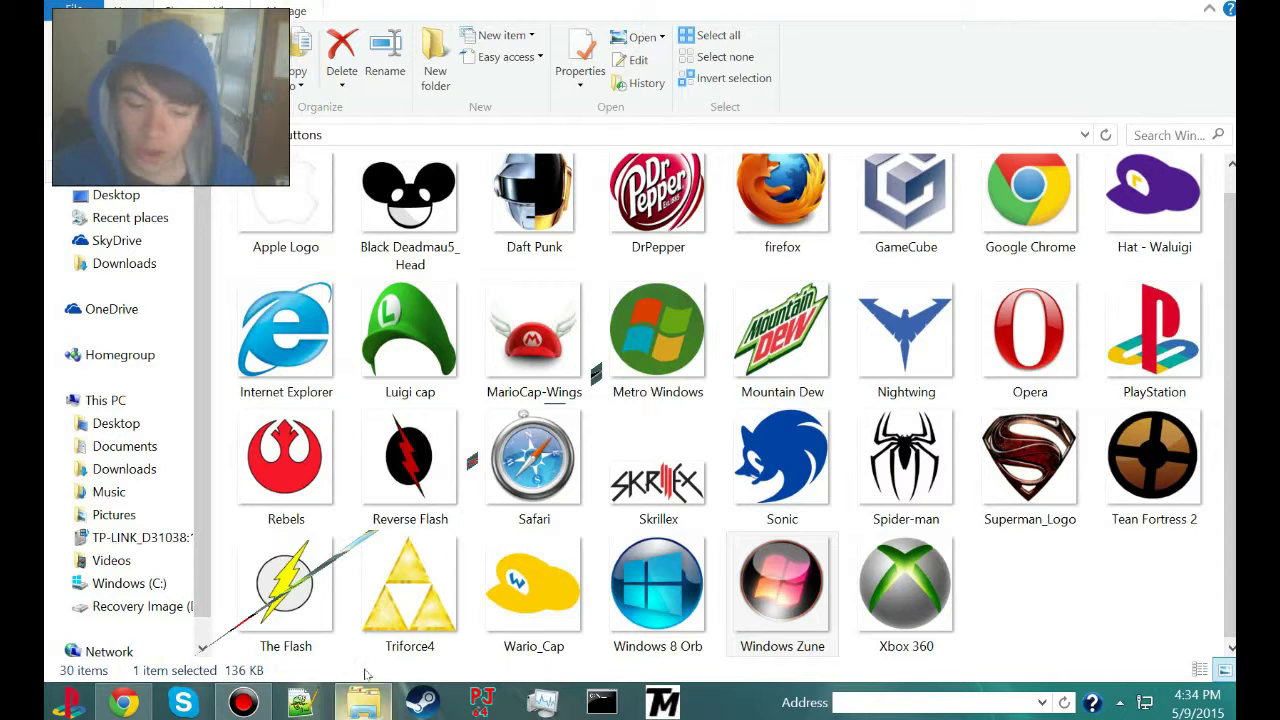
right_click(363, 703)
click(252, 656)
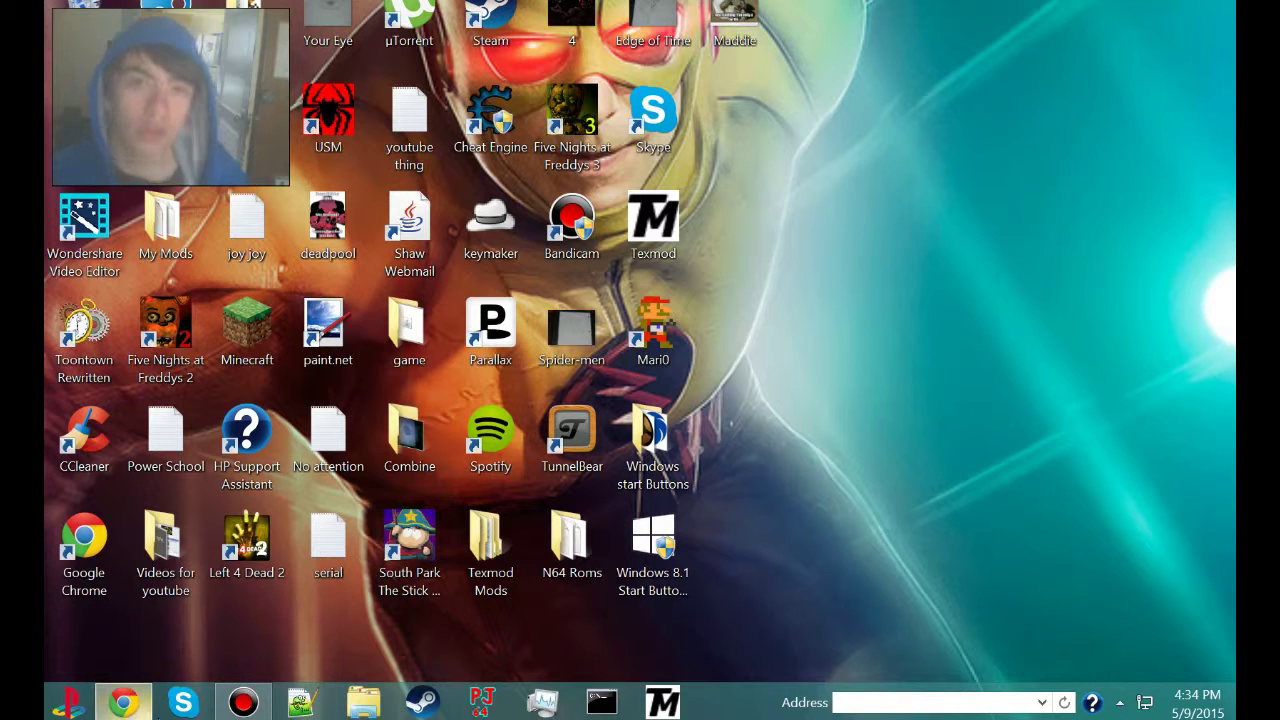
- Switch to Google Chrome, search Google for "Poke ball" and show the image results
click(125, 705)
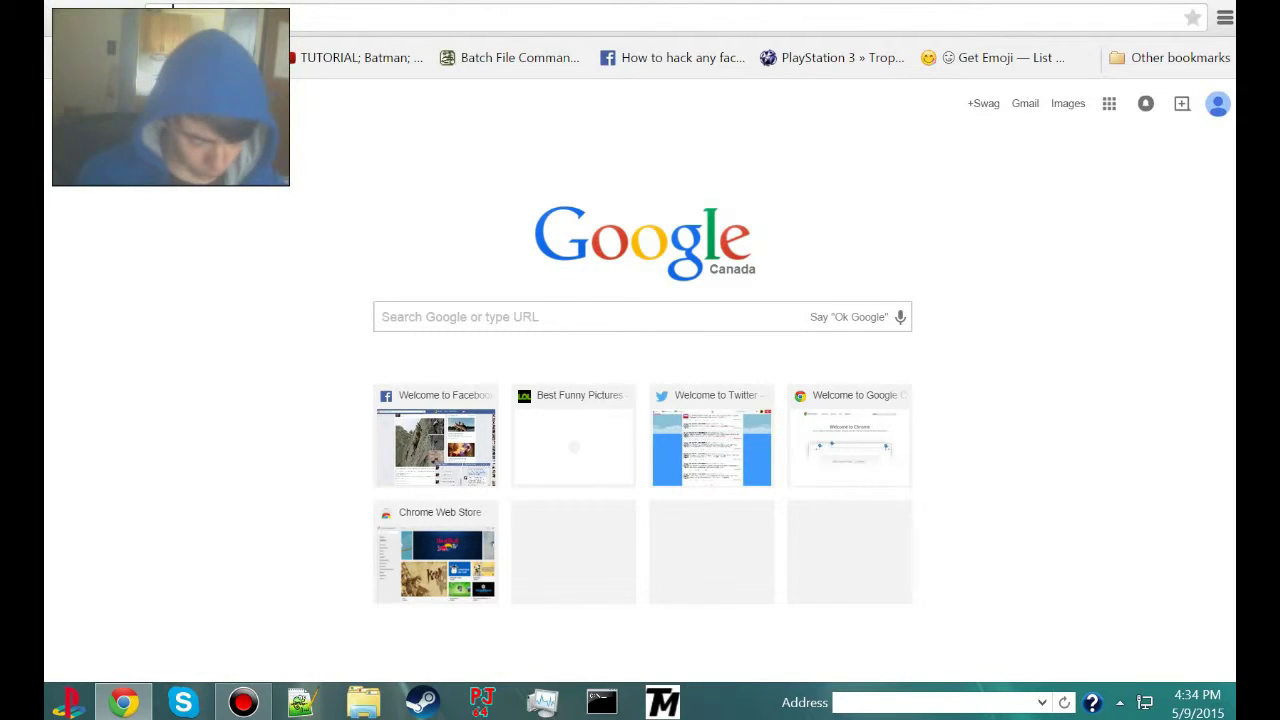
text(poke)
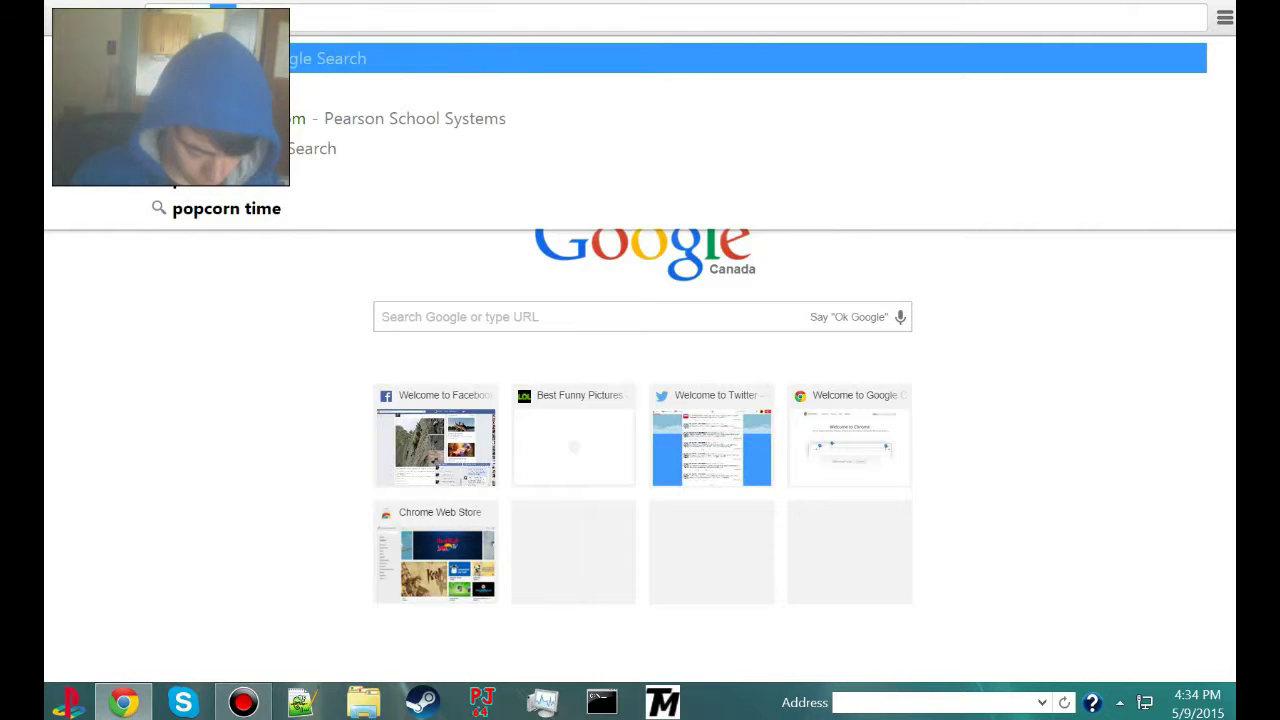
key(BackSpace)
text(ball)
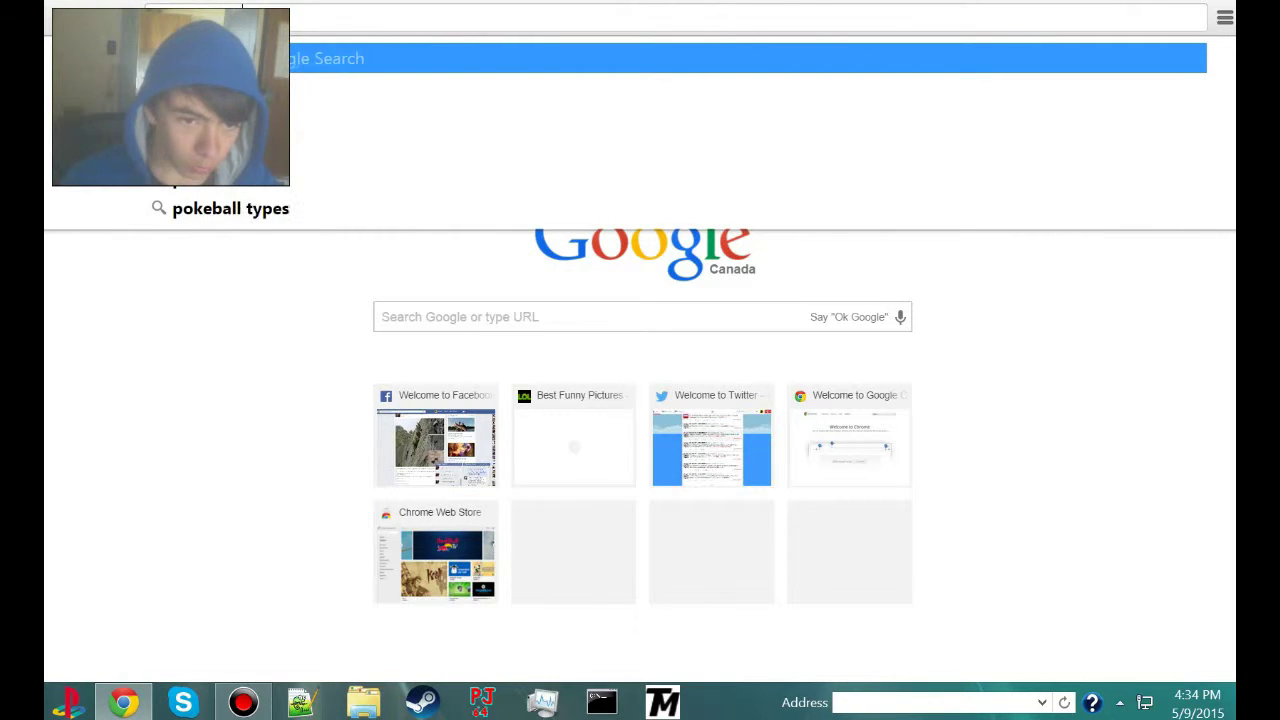
key(Return)
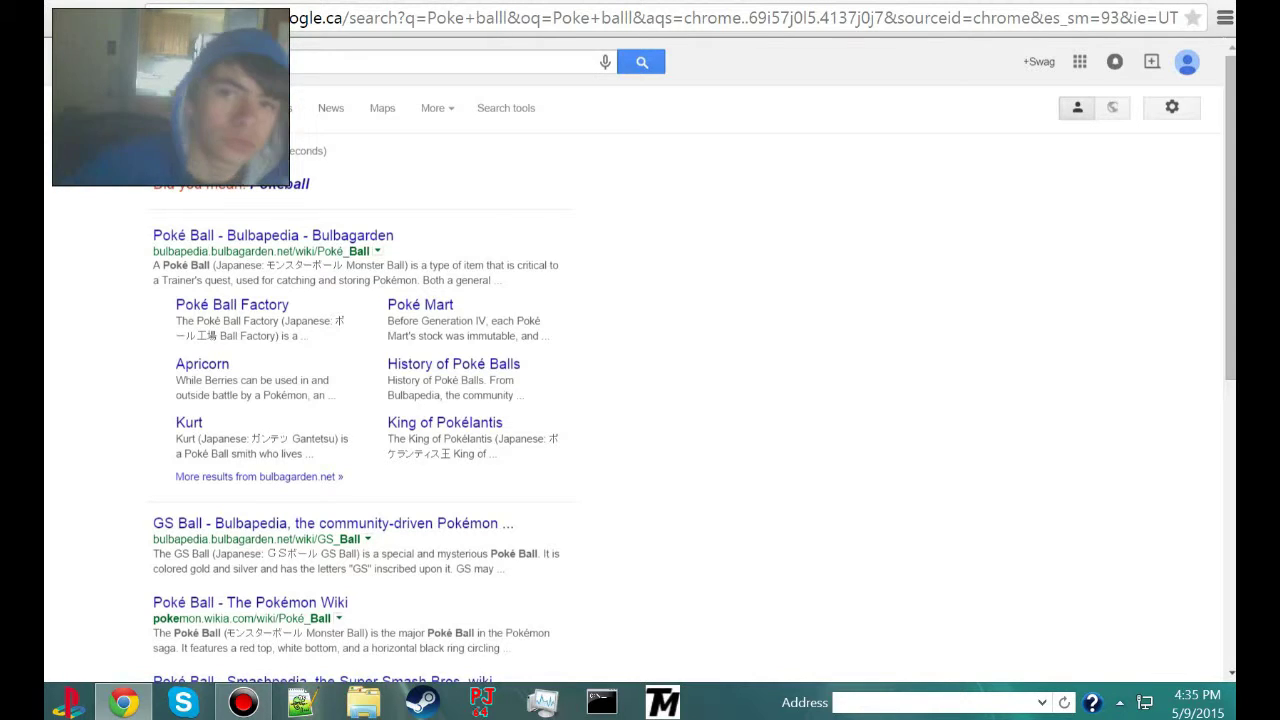
click(232, 62)
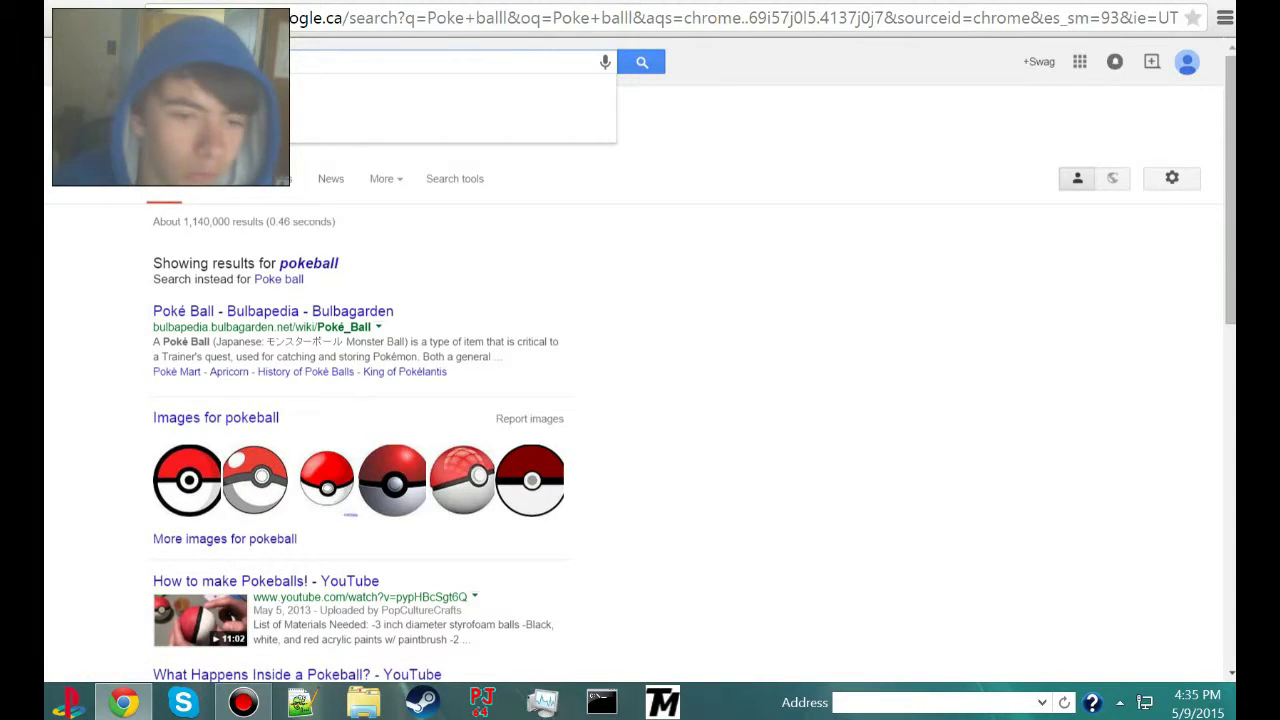
click(226, 190)
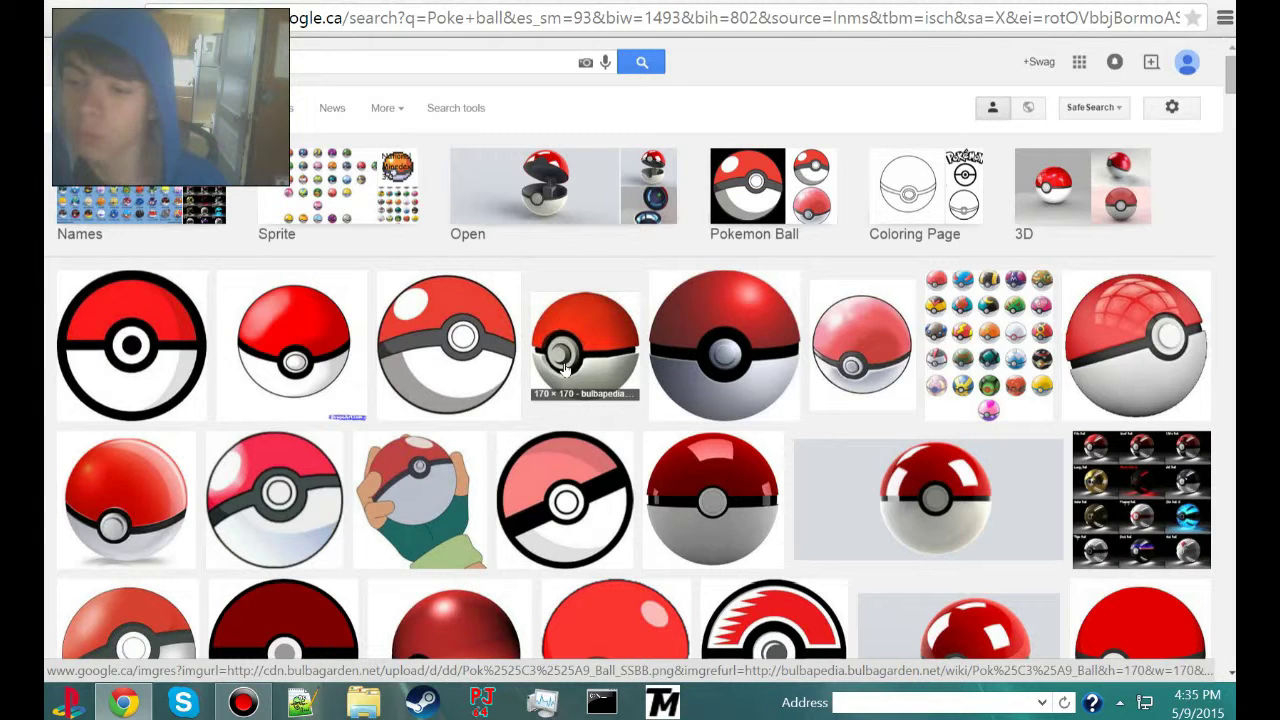
- Preview the first Poke Ball image result and open the related "POKEBALL T SHIRT IRON ON TRANSFER" image
click(167, 350)
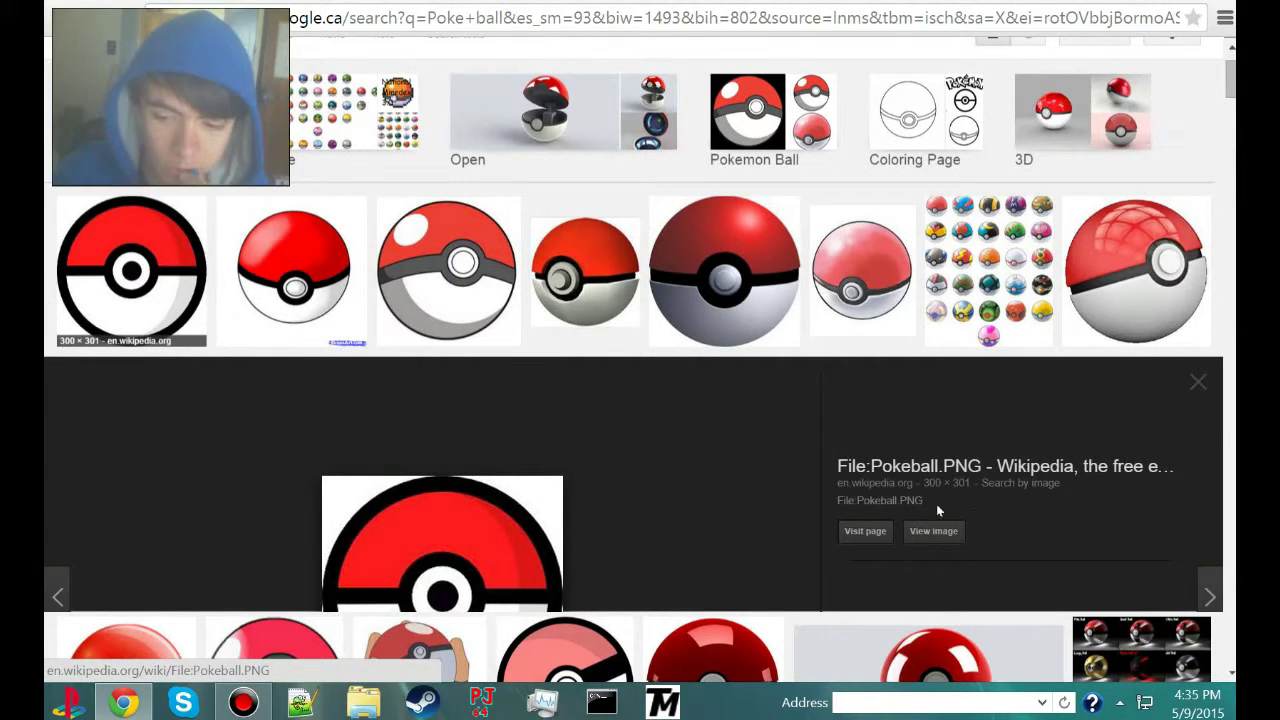
scroll(380, 354, down, 2)
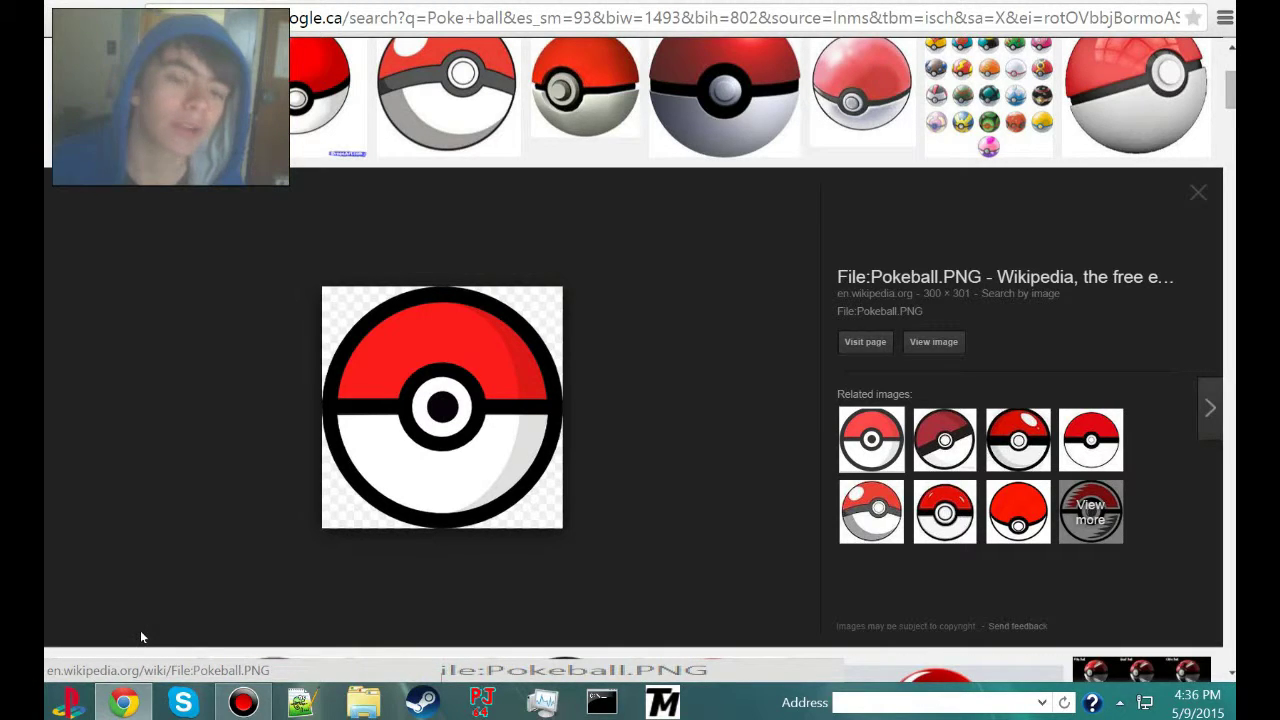
click(943, 420)
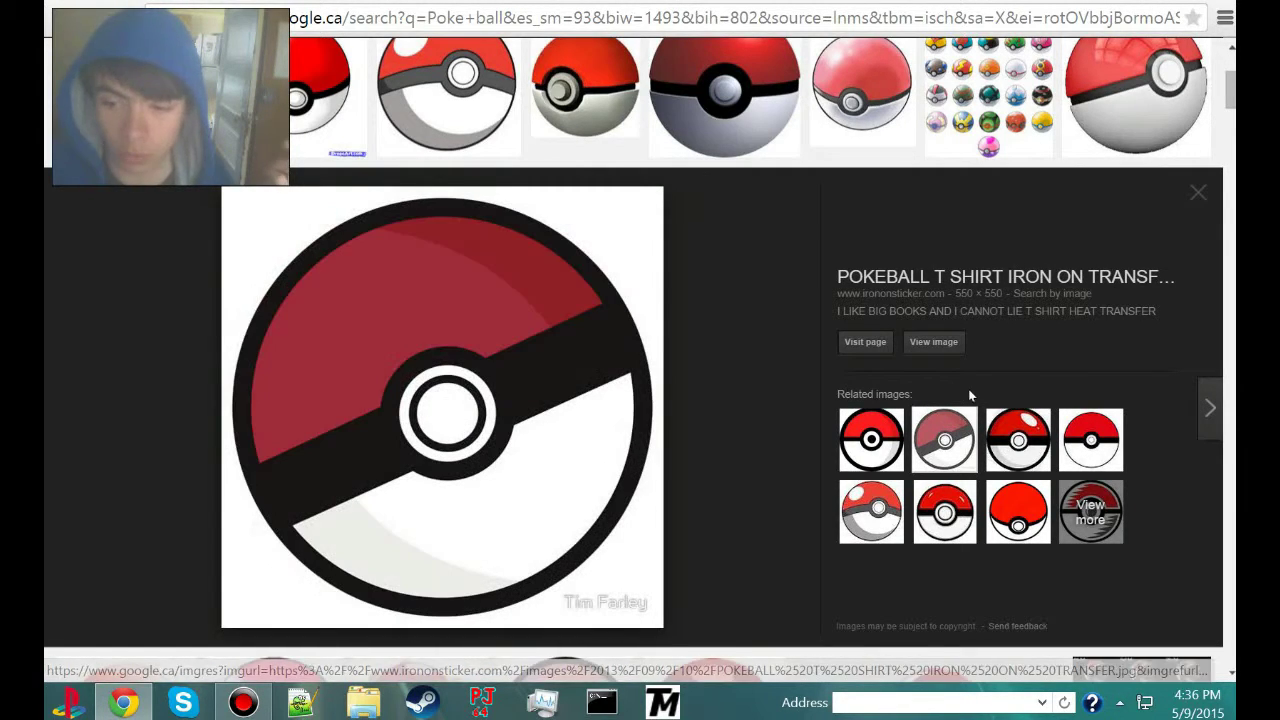
- Save the previewed pokeball image to the desktop as a JPEG named Pokeballs
right_click(470, 376)
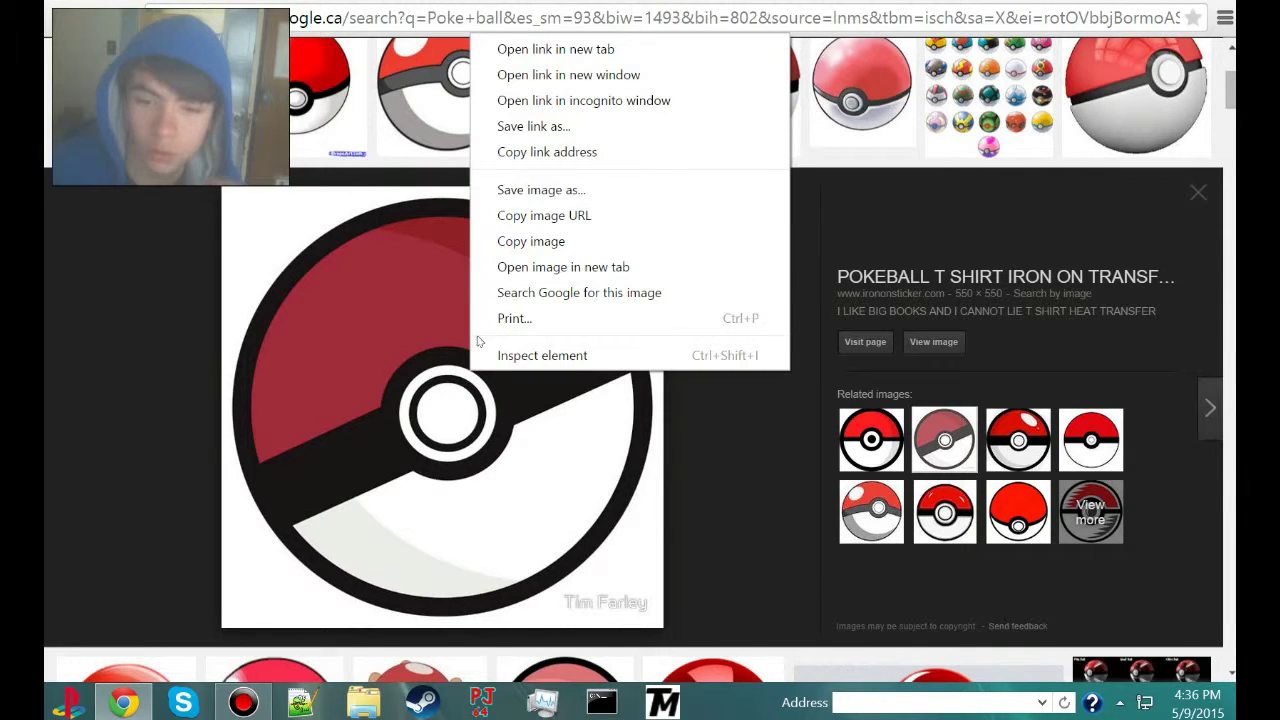
click(577, 196)
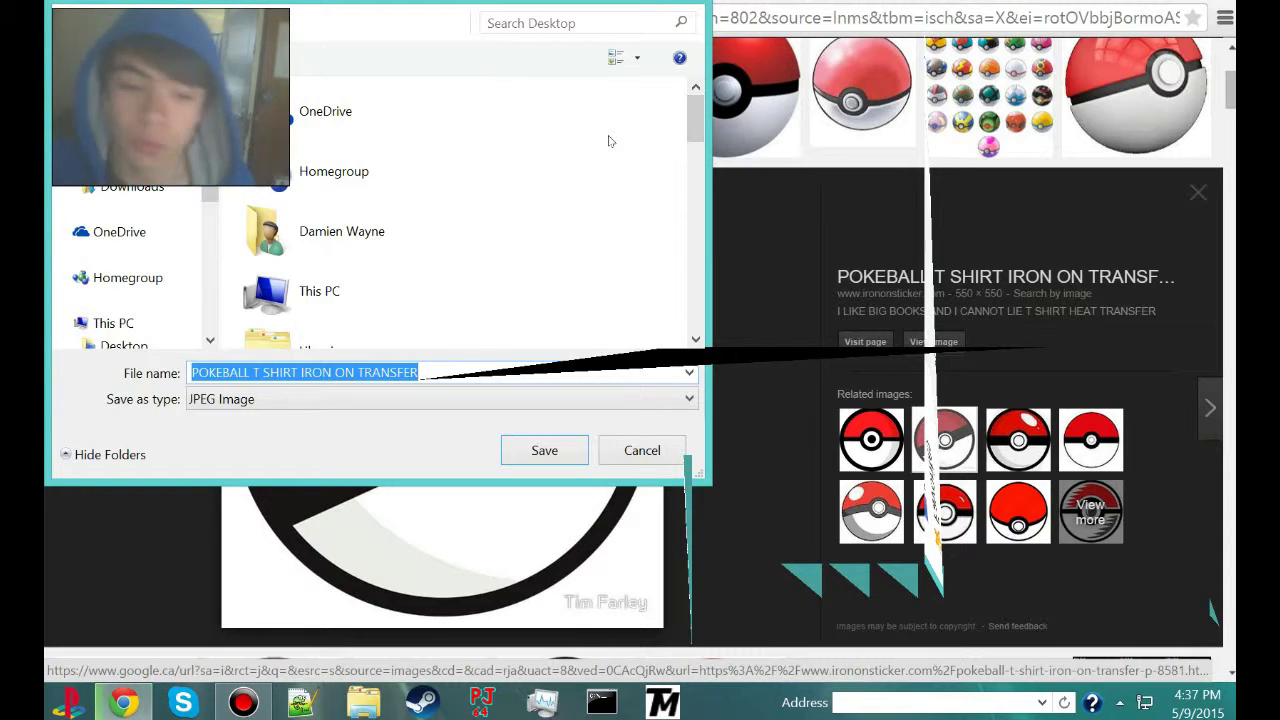
key(End)
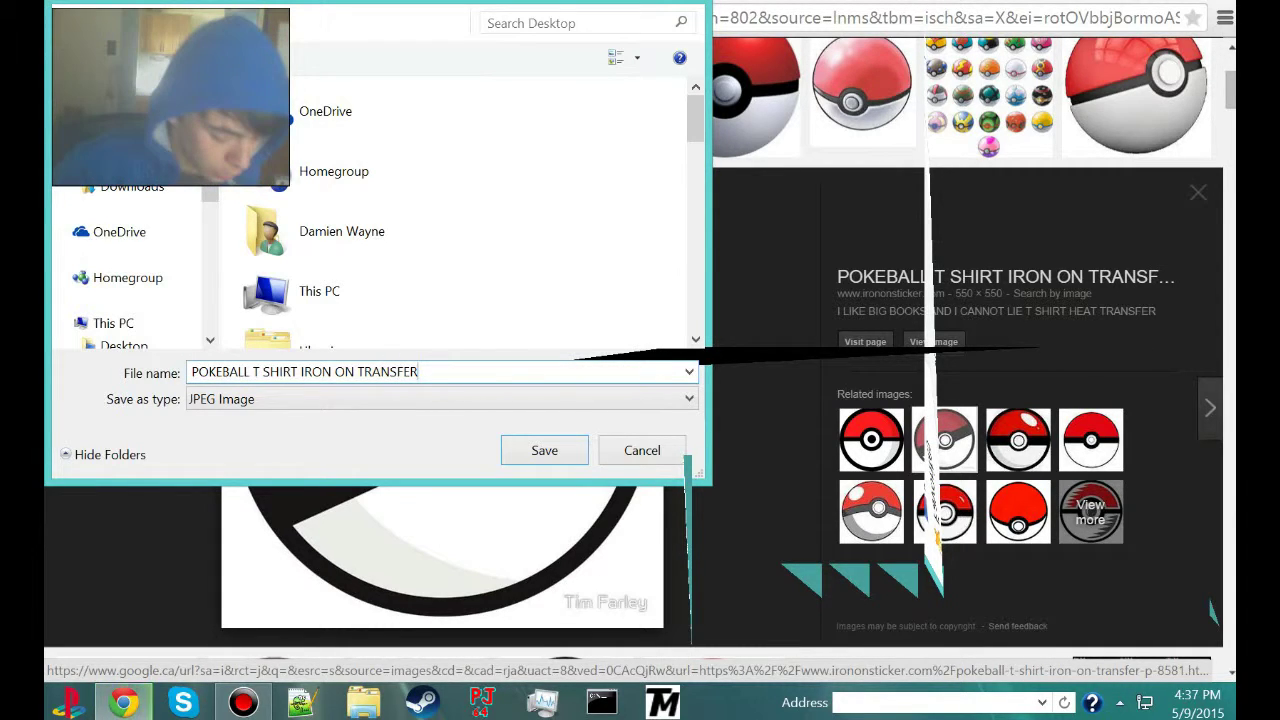
key(ctrl+a)
text(Pokeballs)
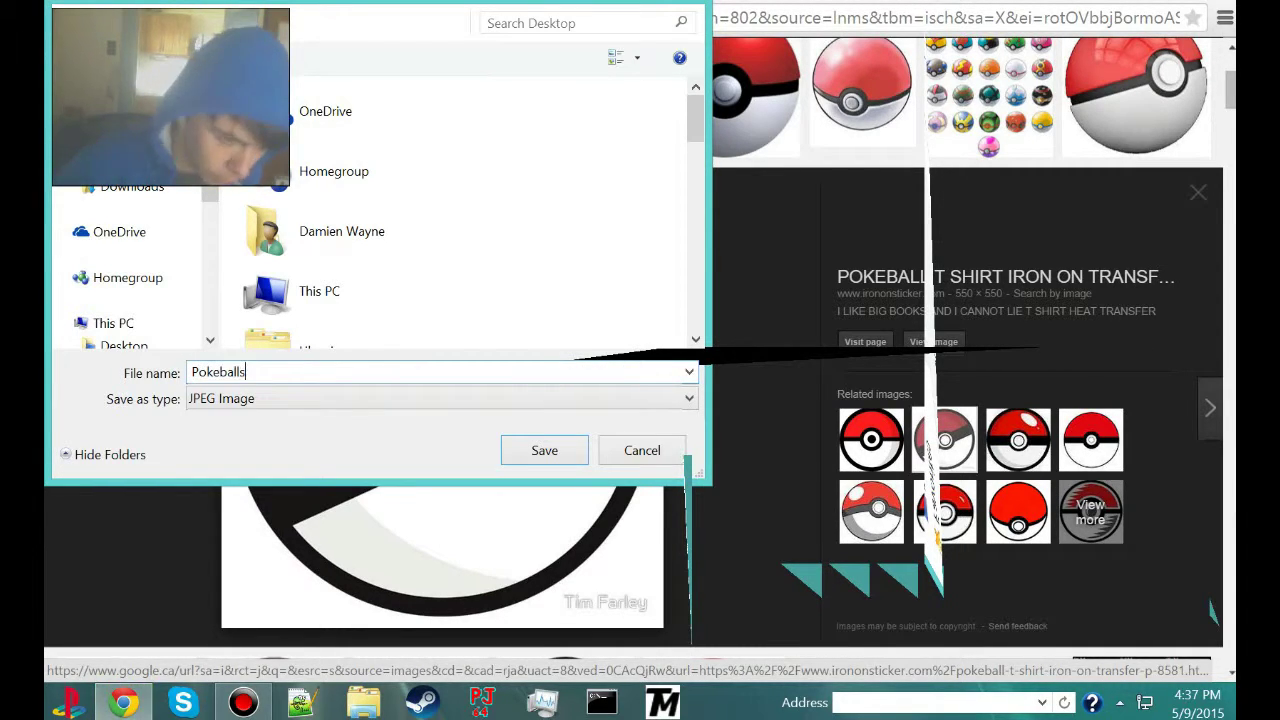
key(Return)
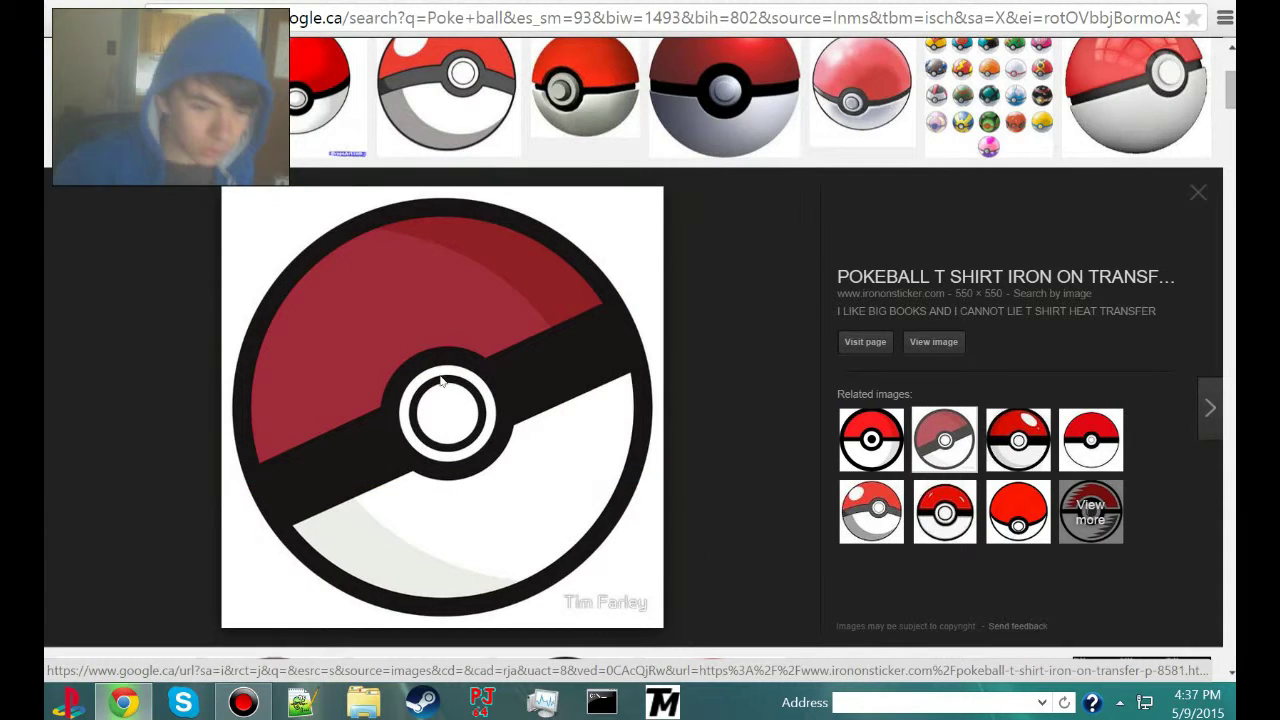
- Return to the desktop, open the Pokeballs image for editing in paint.net and activate the Magic Wand tool
click(140, 705)
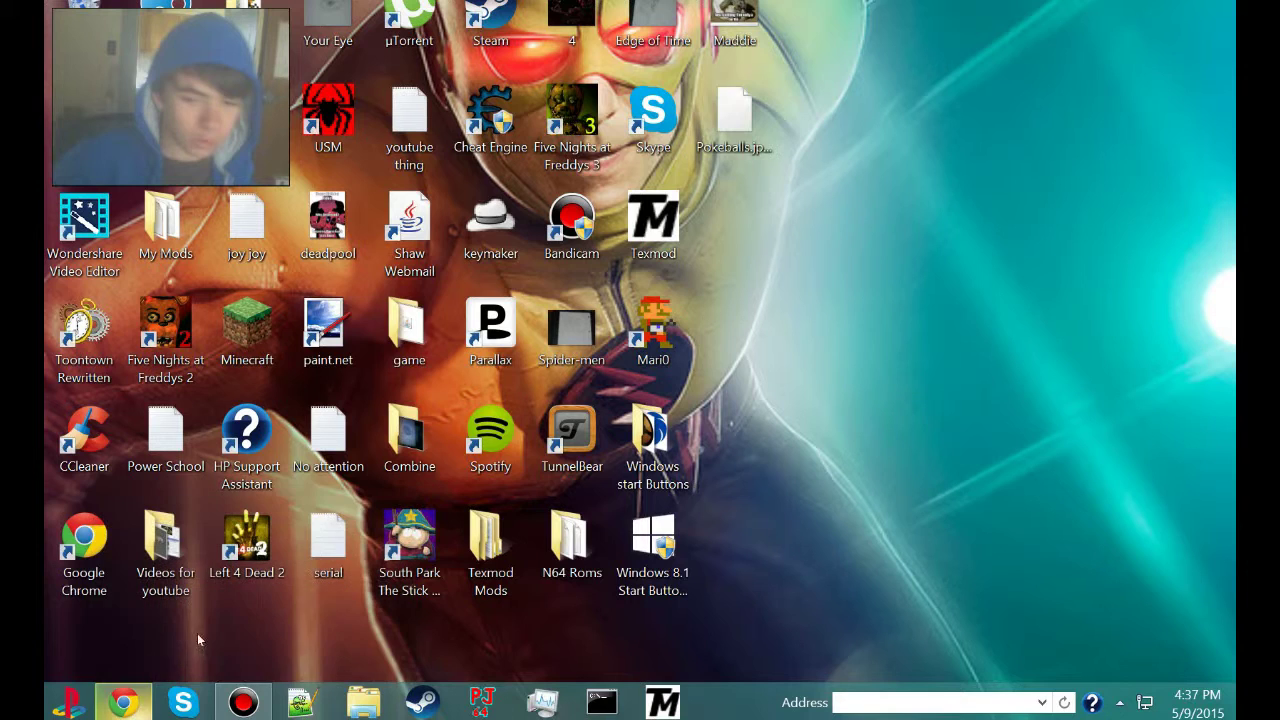
double_click(742, 115)
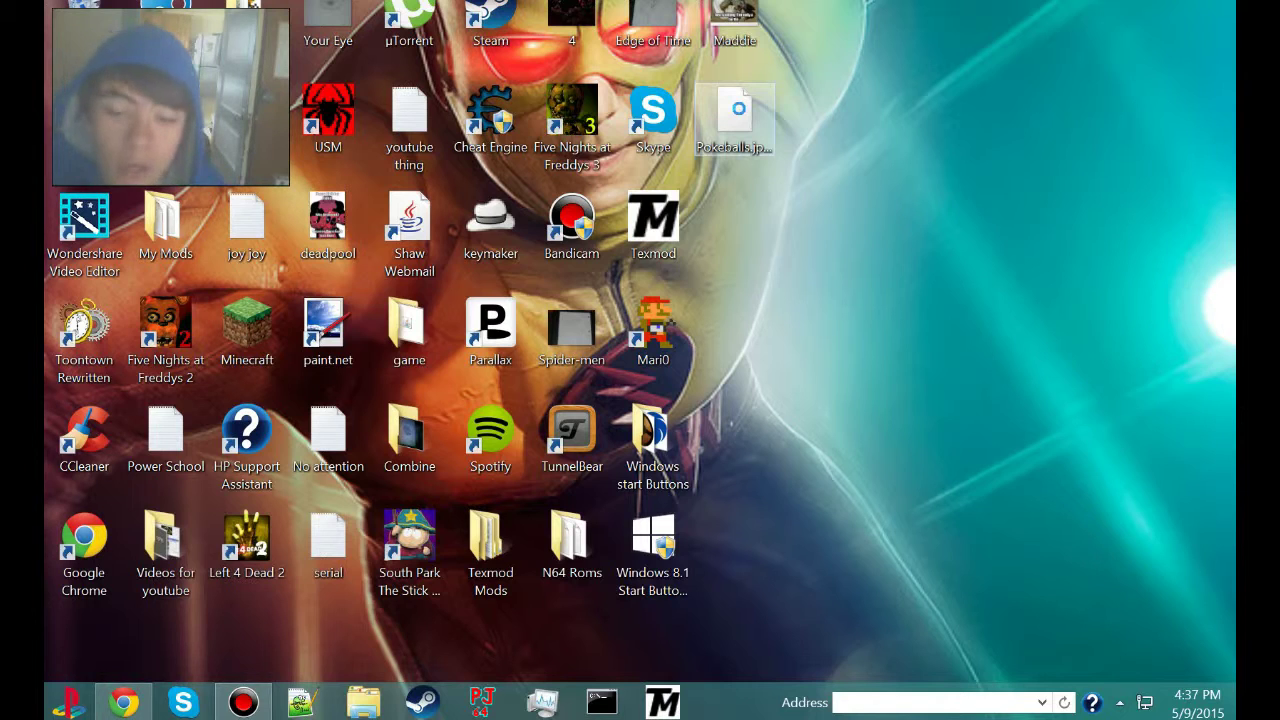
right_click(745, 116)
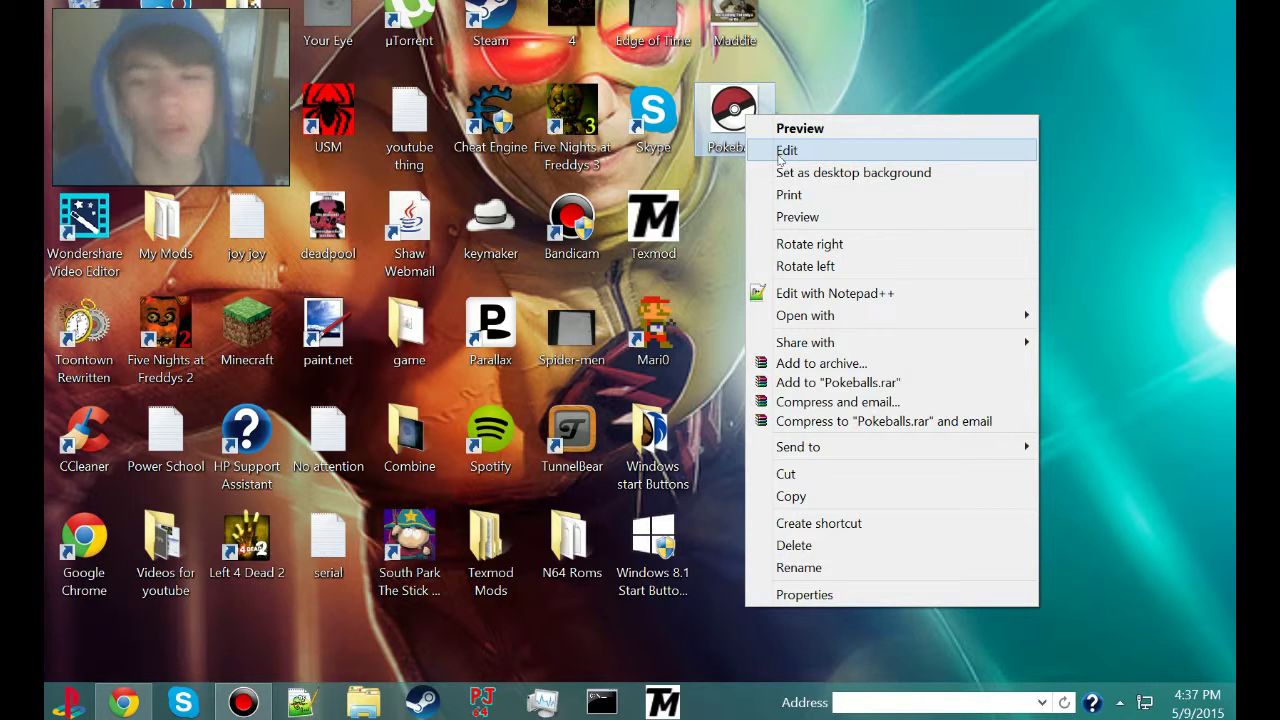
click(779, 152)
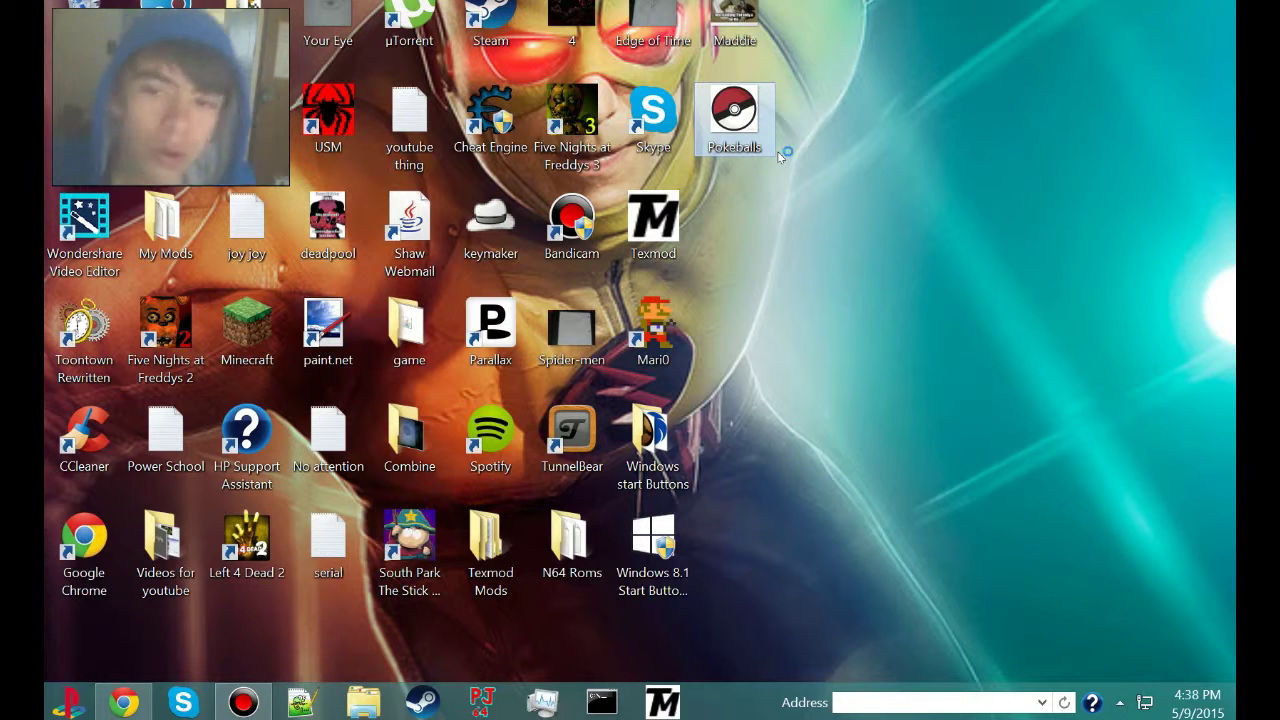
double_click(771, 148)
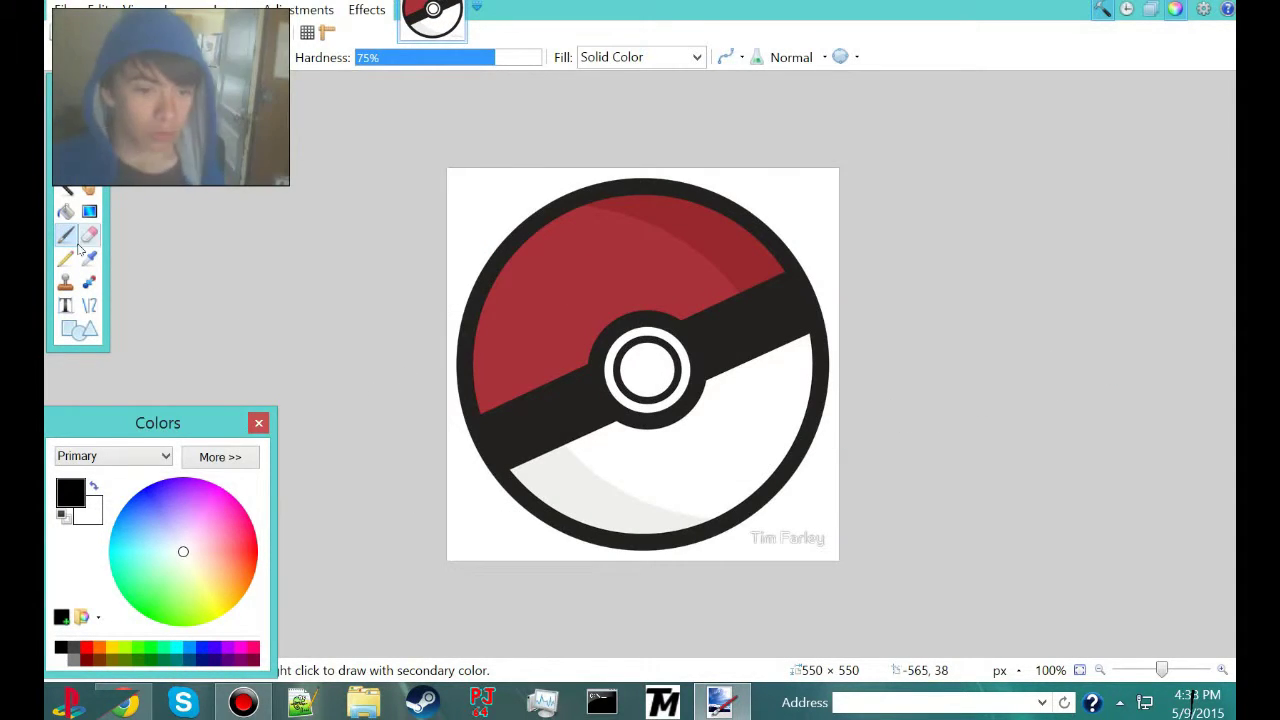
click(65, 190)
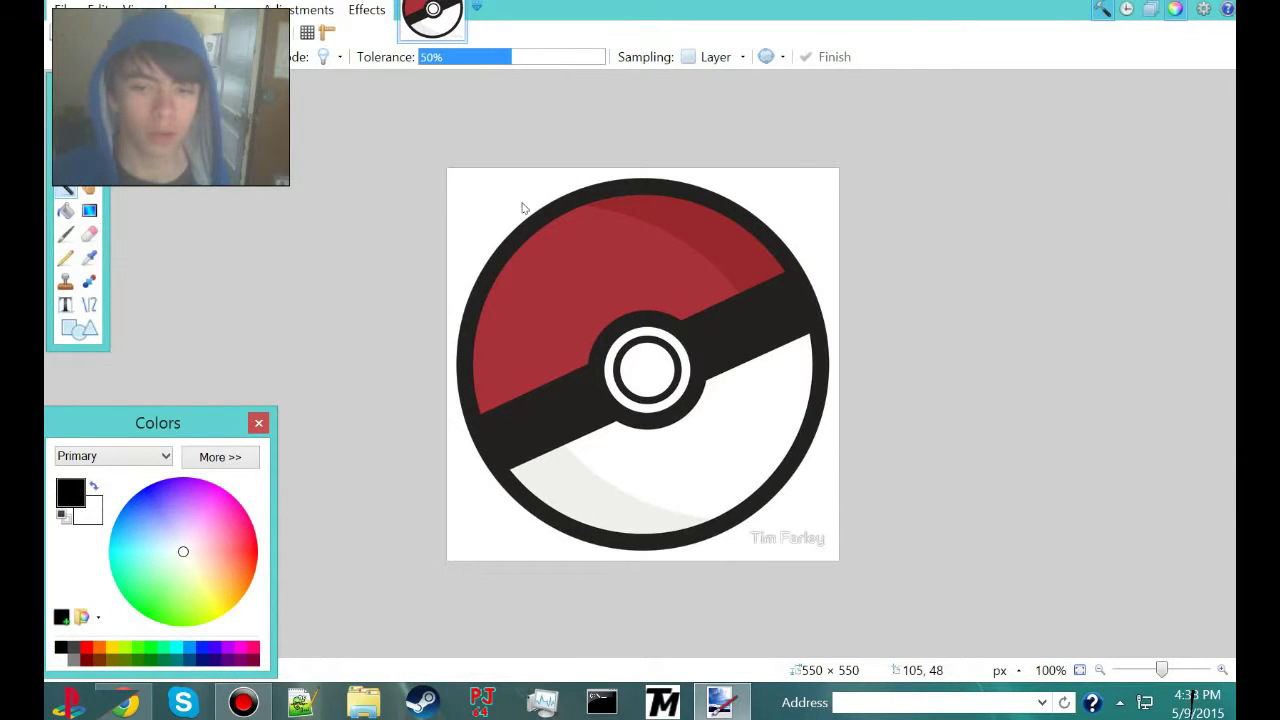
key(ctrl+r)
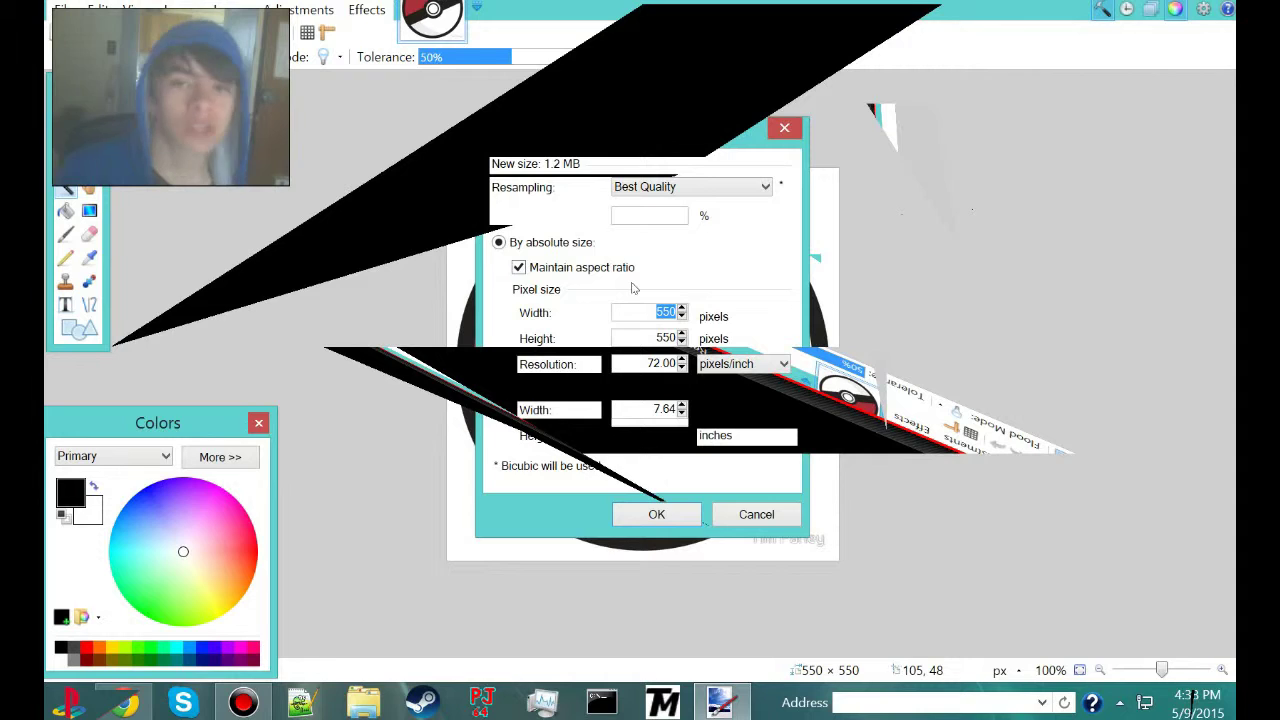
text(51)
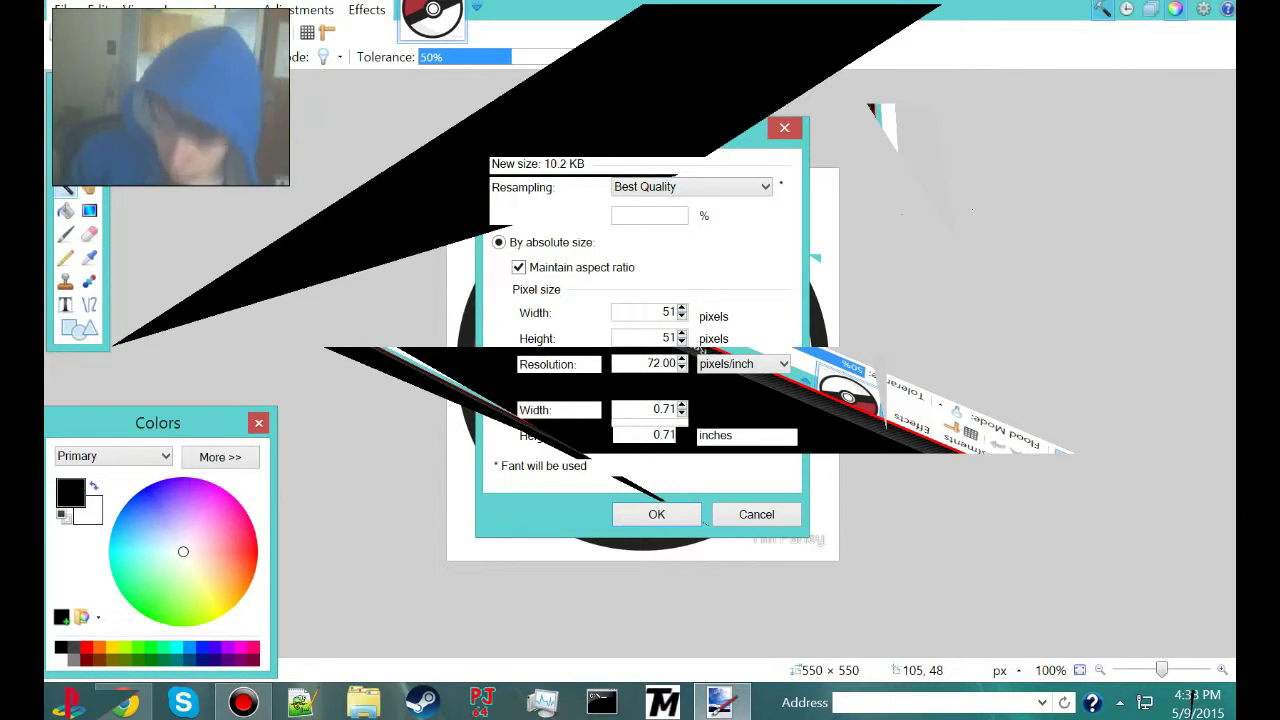
text(2658)
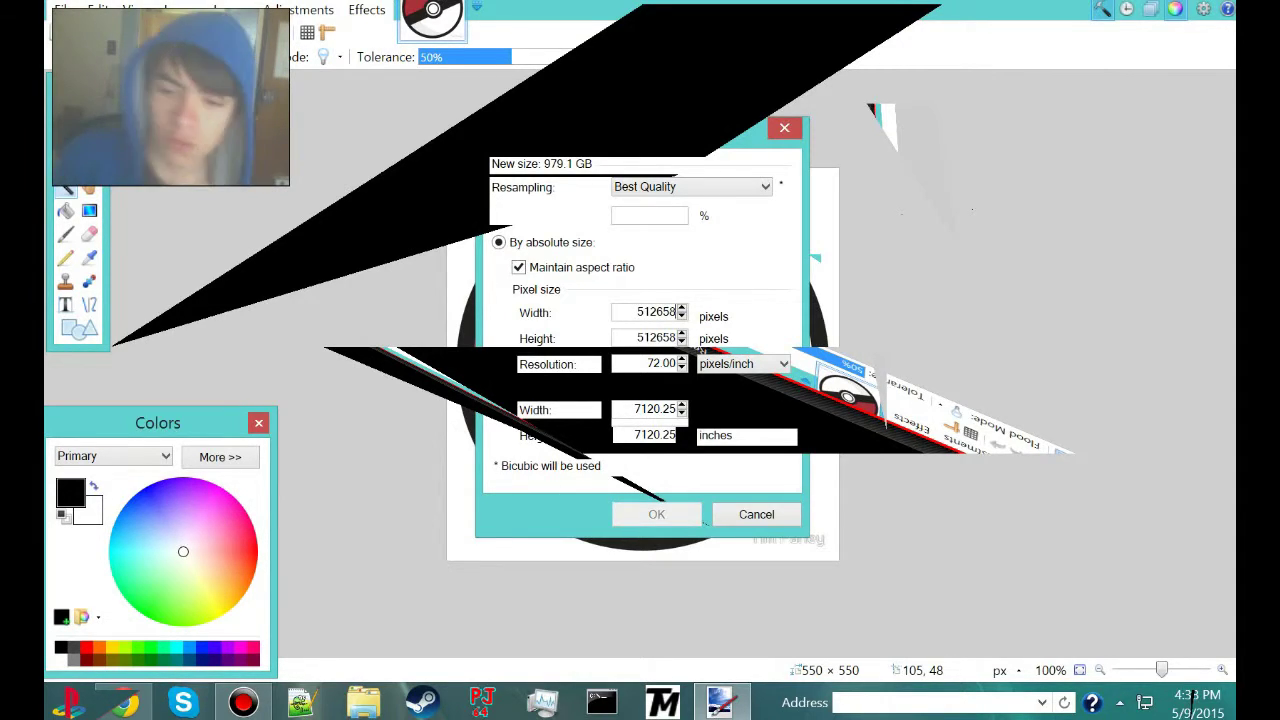
click(742, 514)
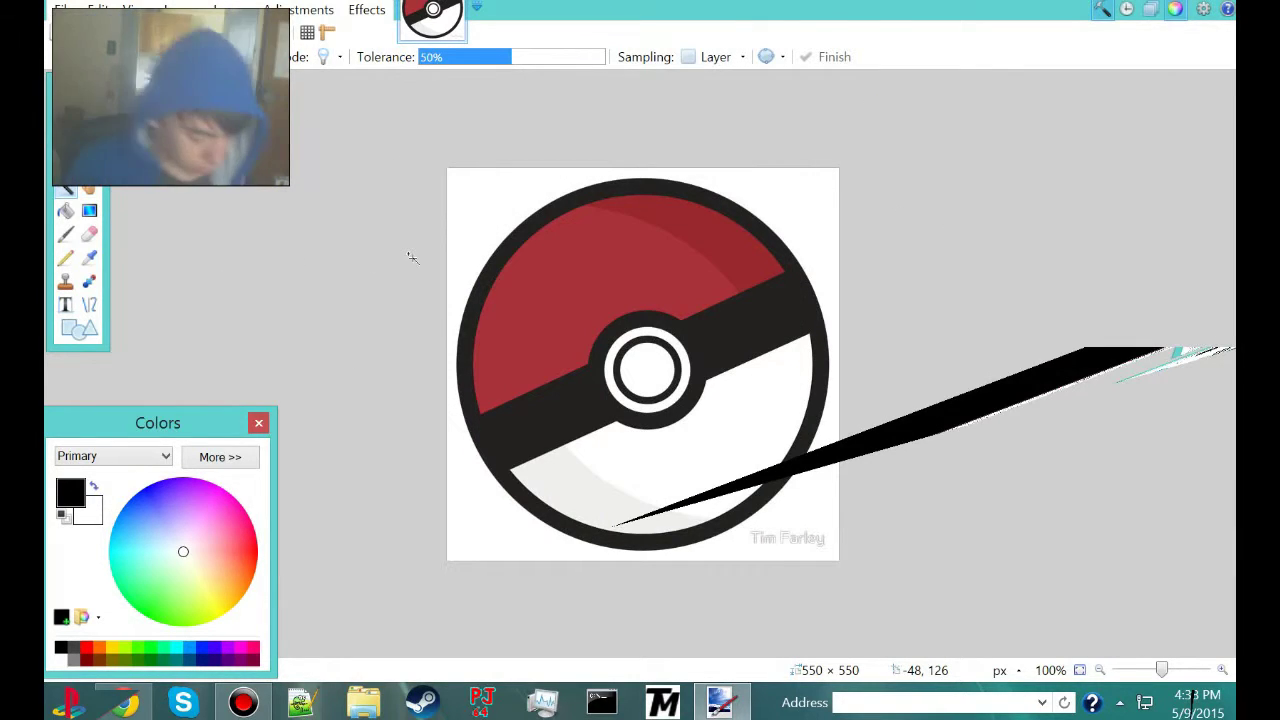
- Resize the pokeball image to 512 pixels wide and 512 pixels high
key(ctrl+r)
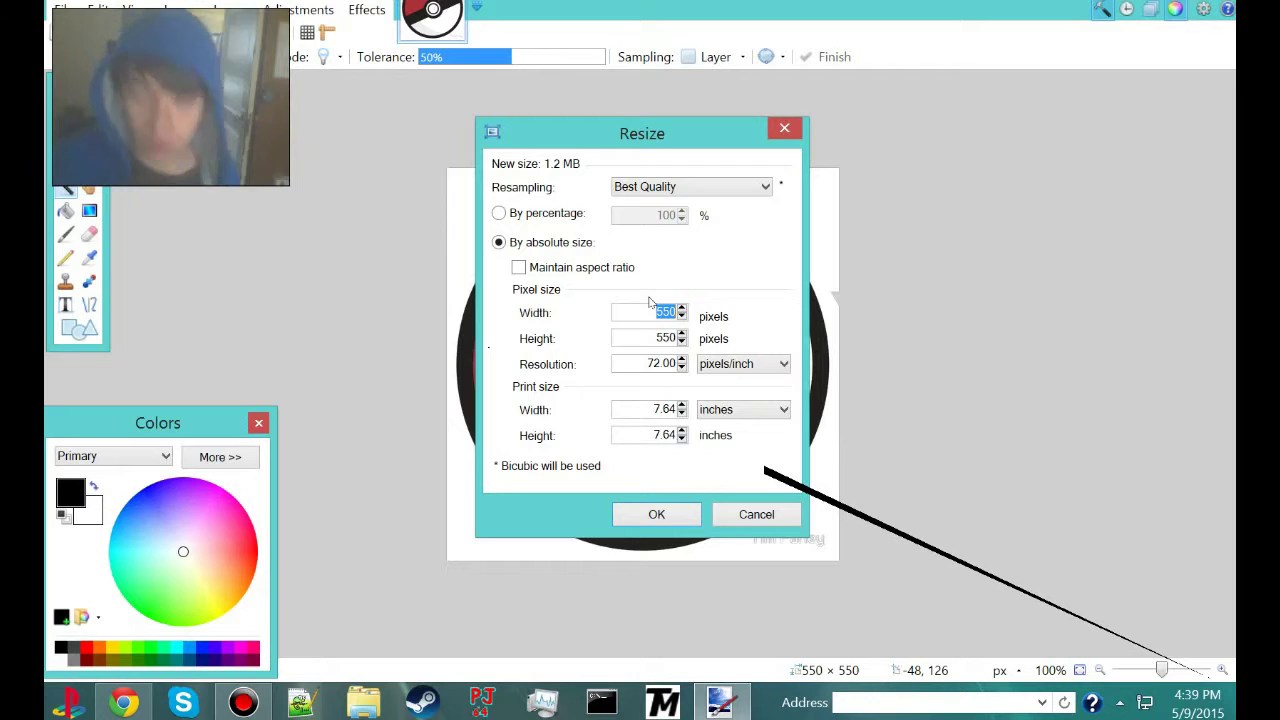
text(512)
key(Tab)
text(512)
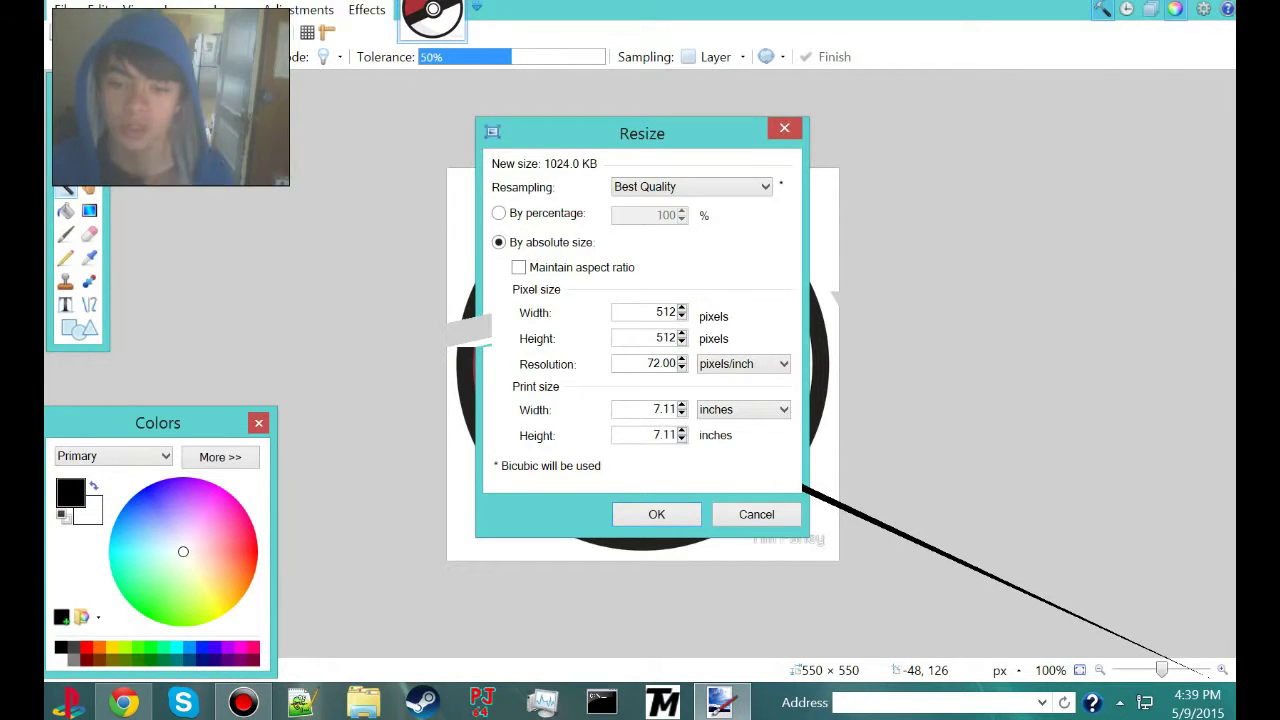
key(Return)
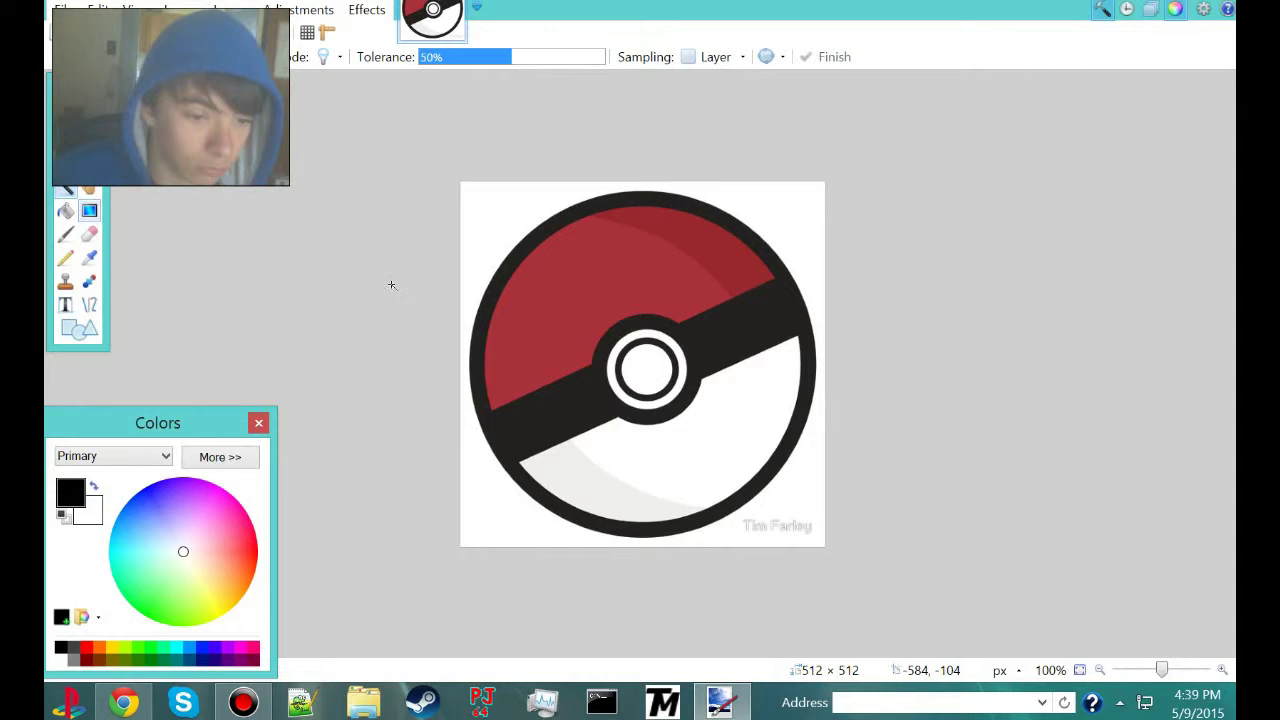
- Try deleting the pokeball's red upper area with the Magic Wand, and undo the deletion
click(502, 230)
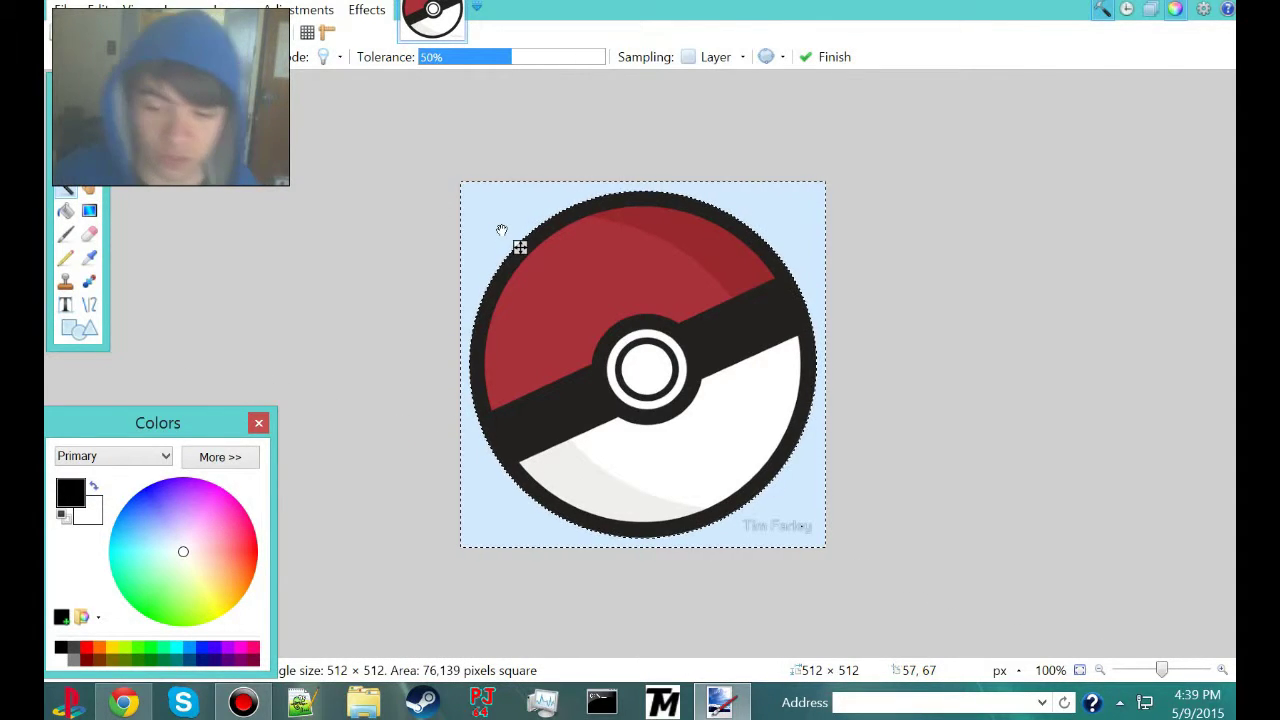
click(650, 278)
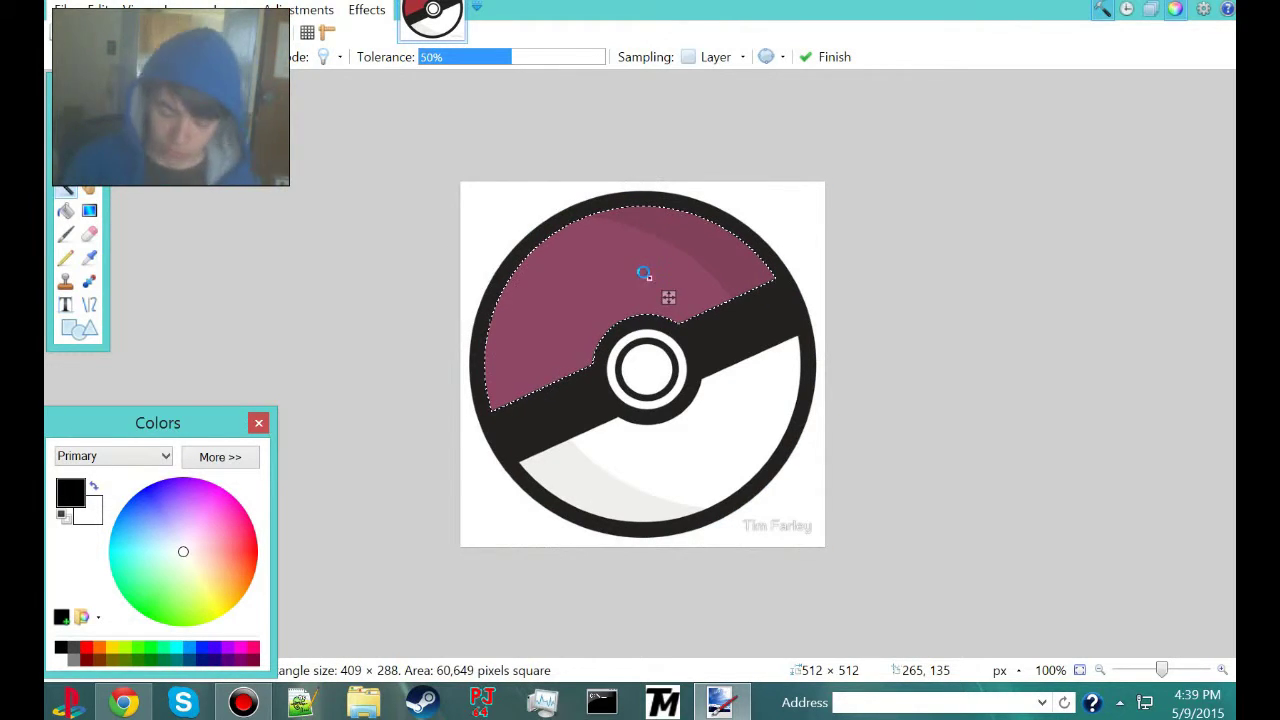
key(Delete)
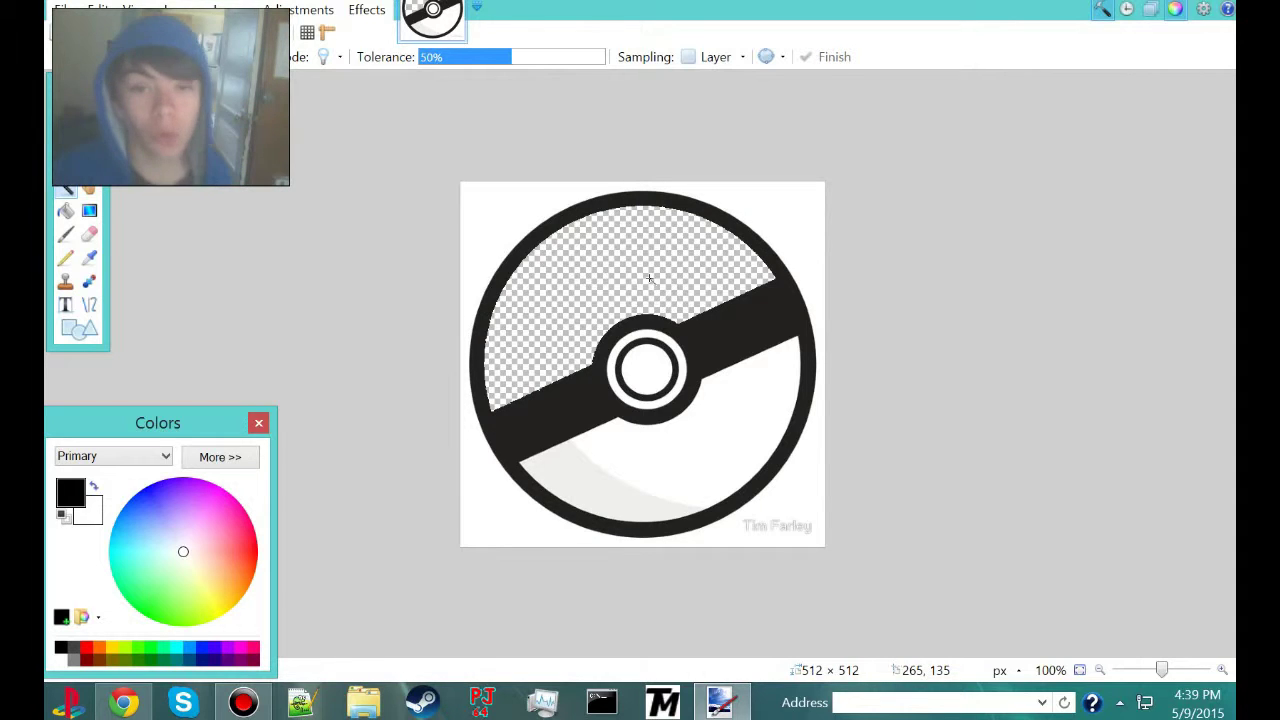
key(ctrl+z)
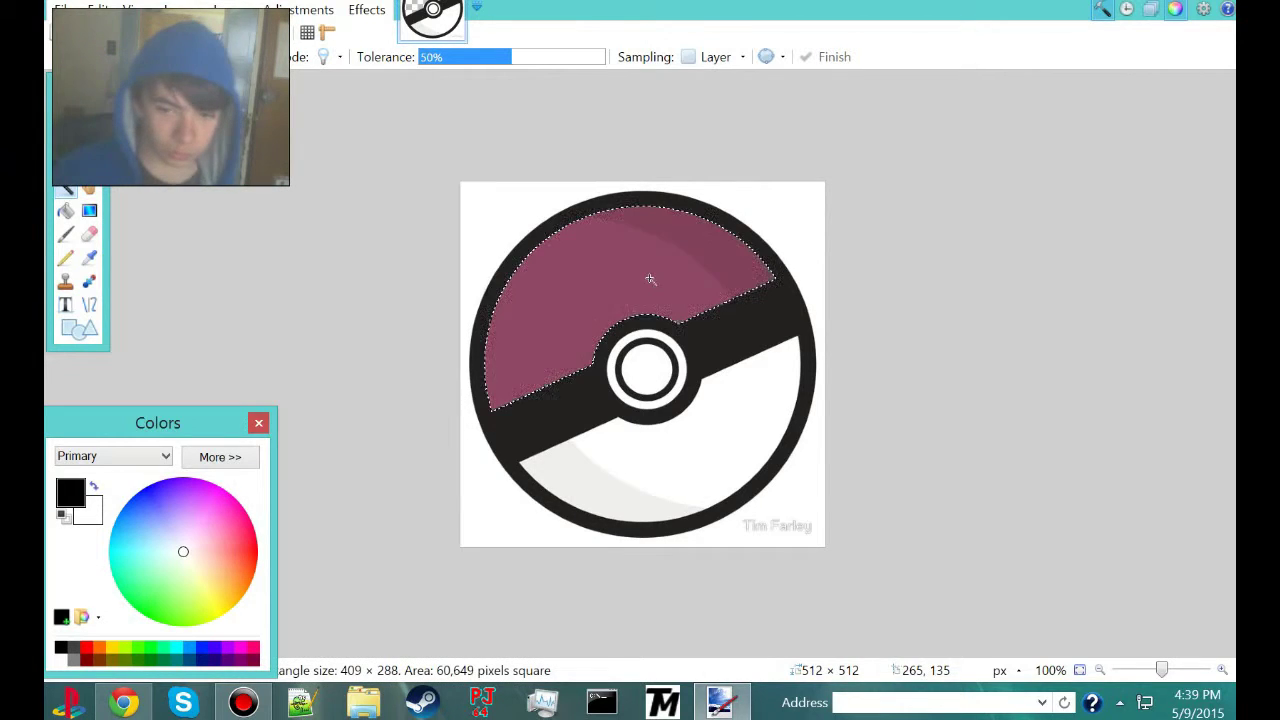
- Select the white background around the pokeball with the Magic Wand and delete it
click(475, 243)
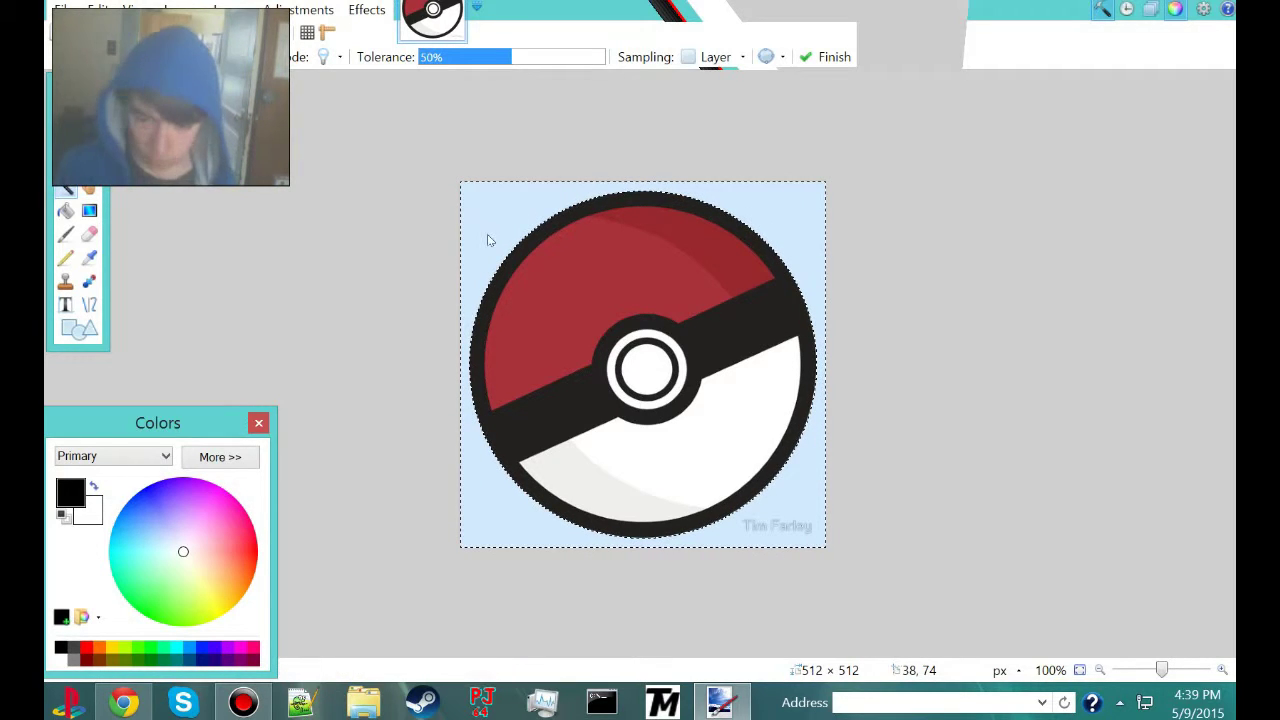
key(Delete)
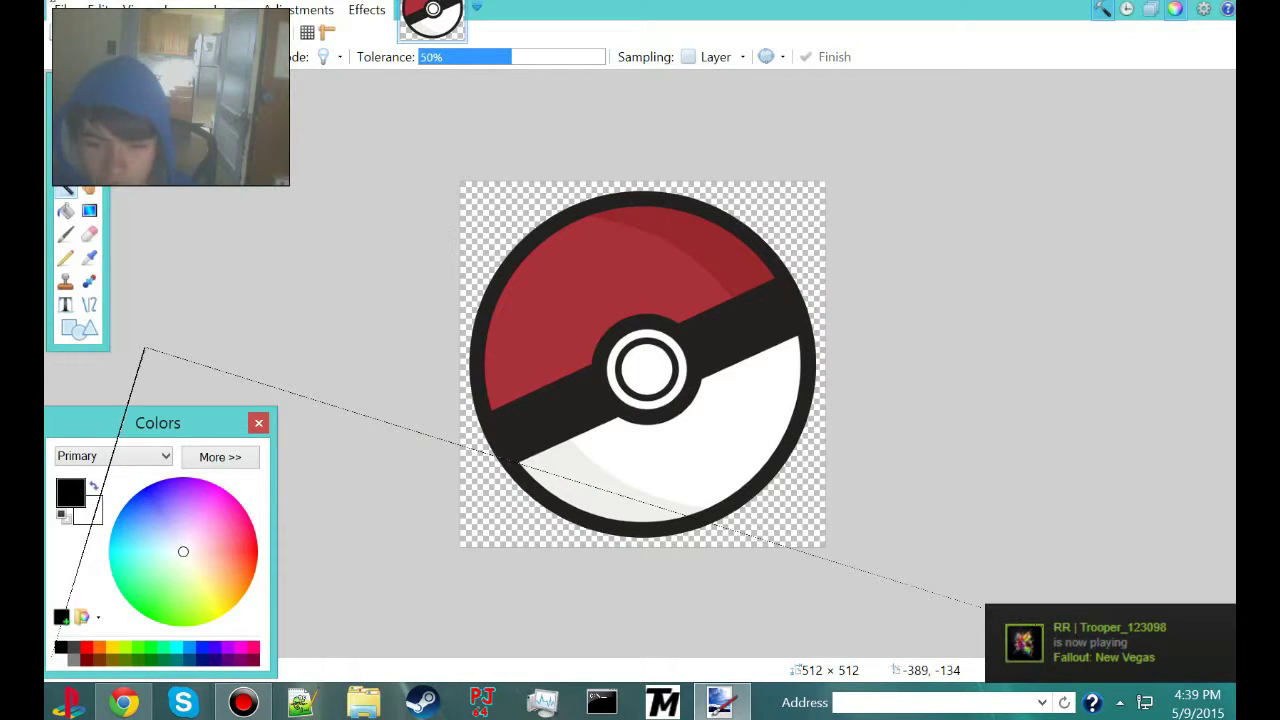
- Save the image as a PNG named Pokeball in the Windows start Buttons folder with auto-detected bit depth, and close paint.net
click(61, 9)
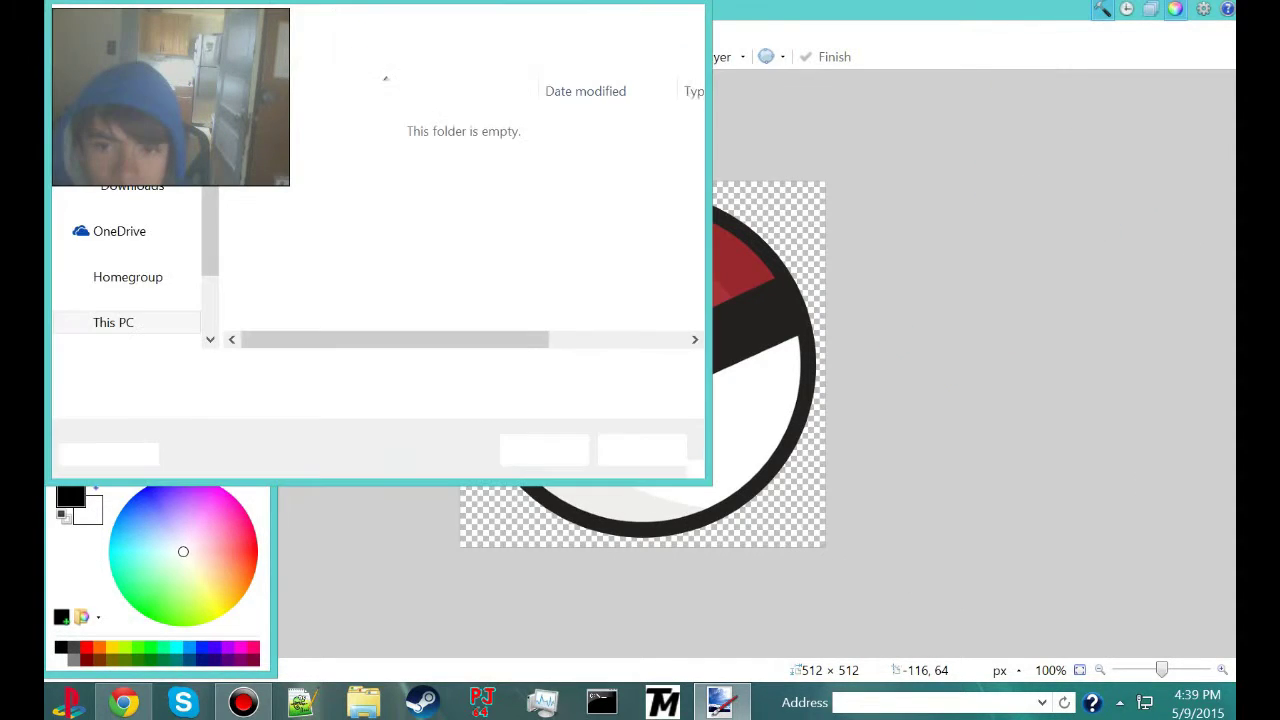
scroll(100, 293, down, 3)
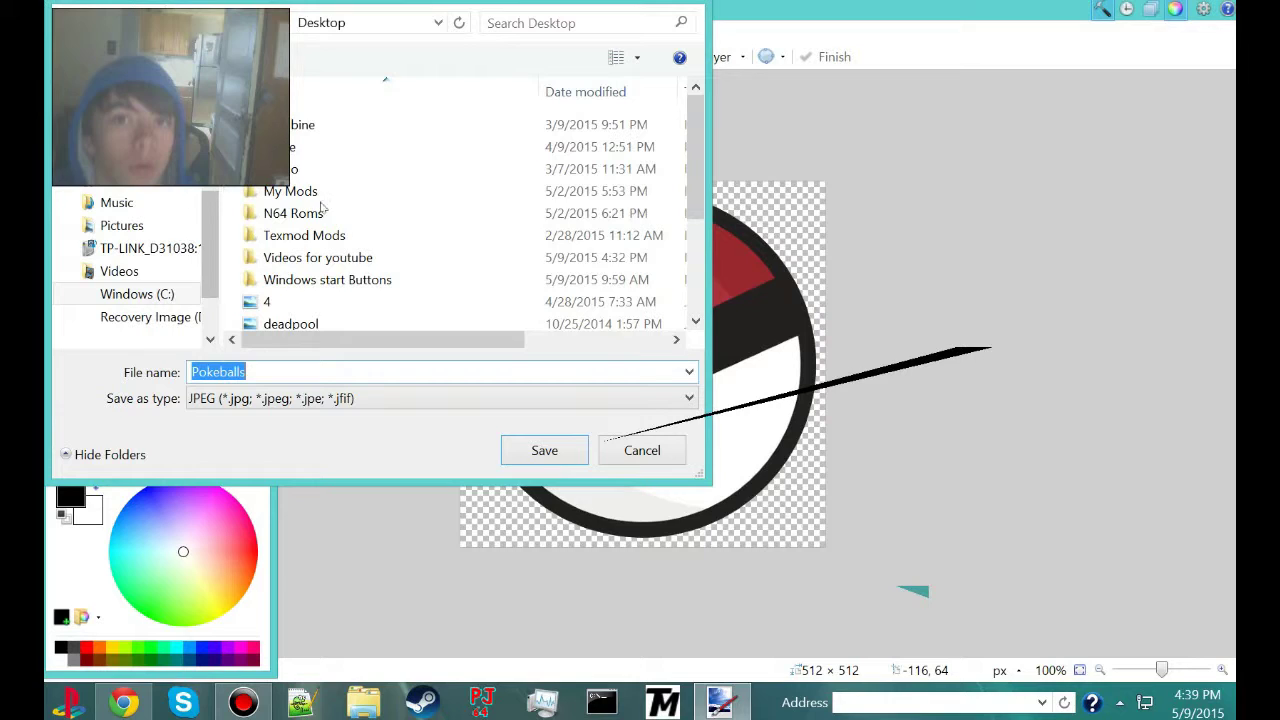
double_click(369, 278)
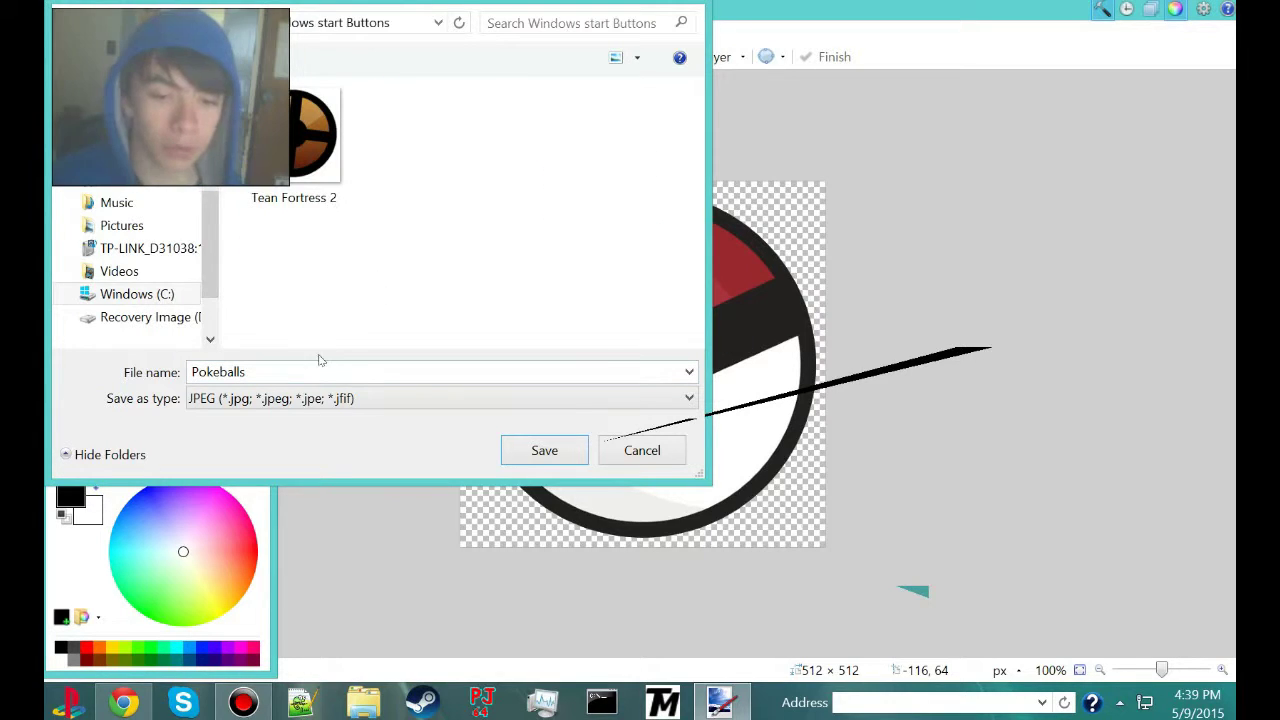
click(312, 399)
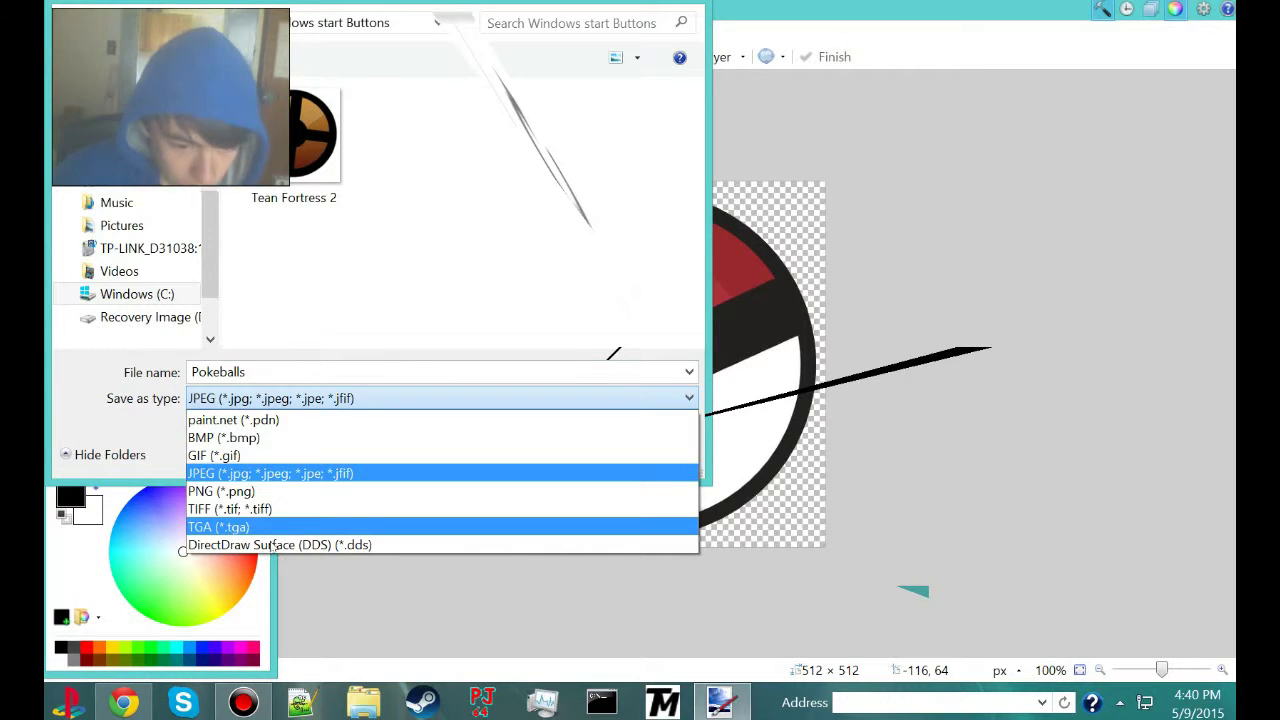
click(268, 491)
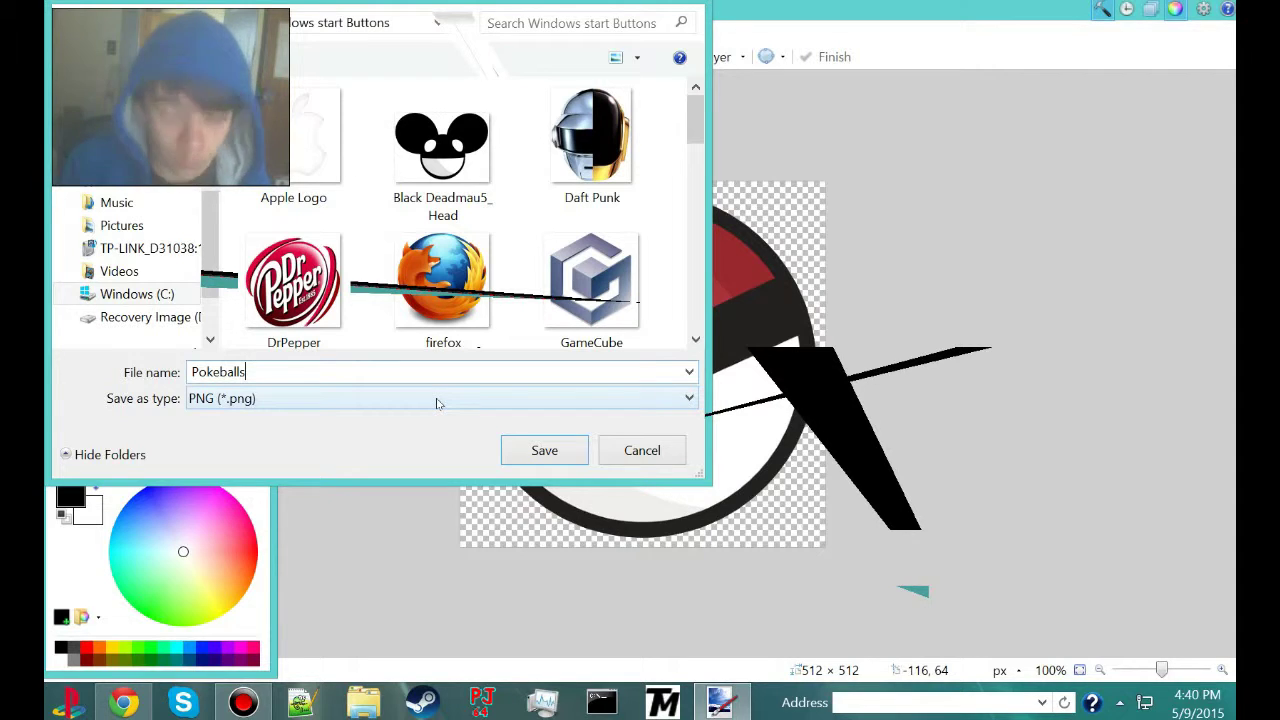
key(BackSpace)
click(524, 451)
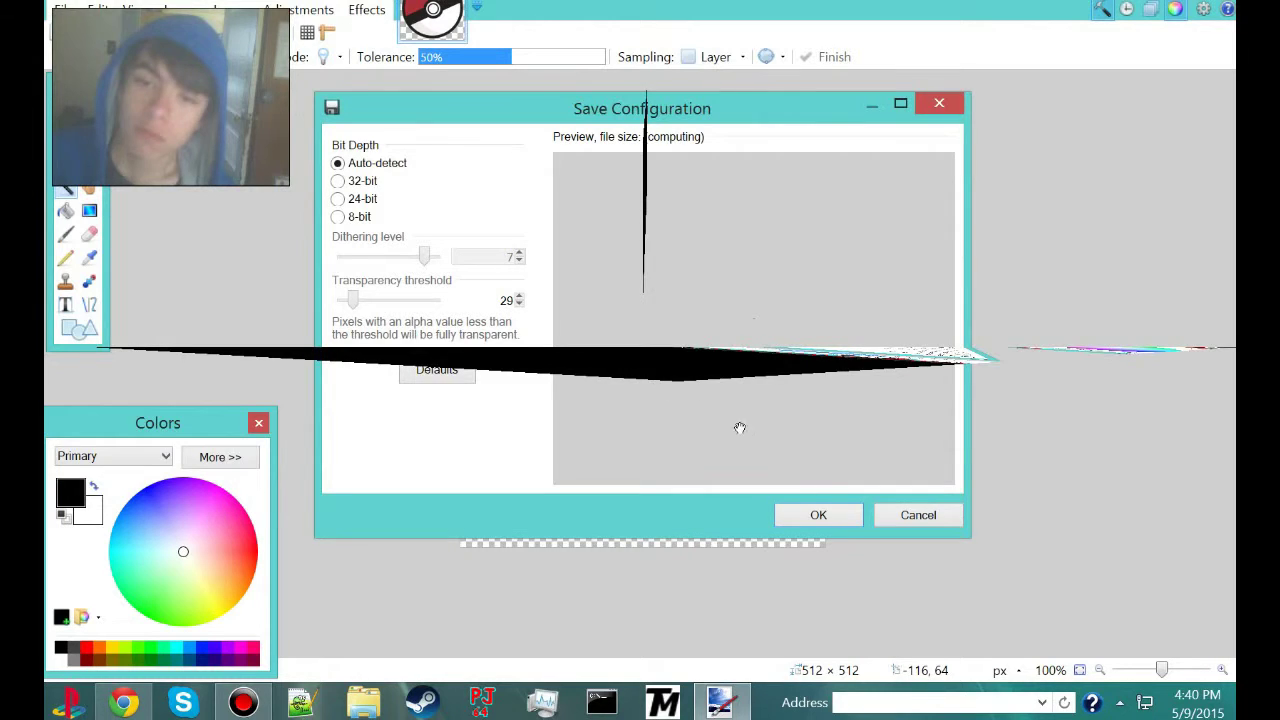
click(841, 519)
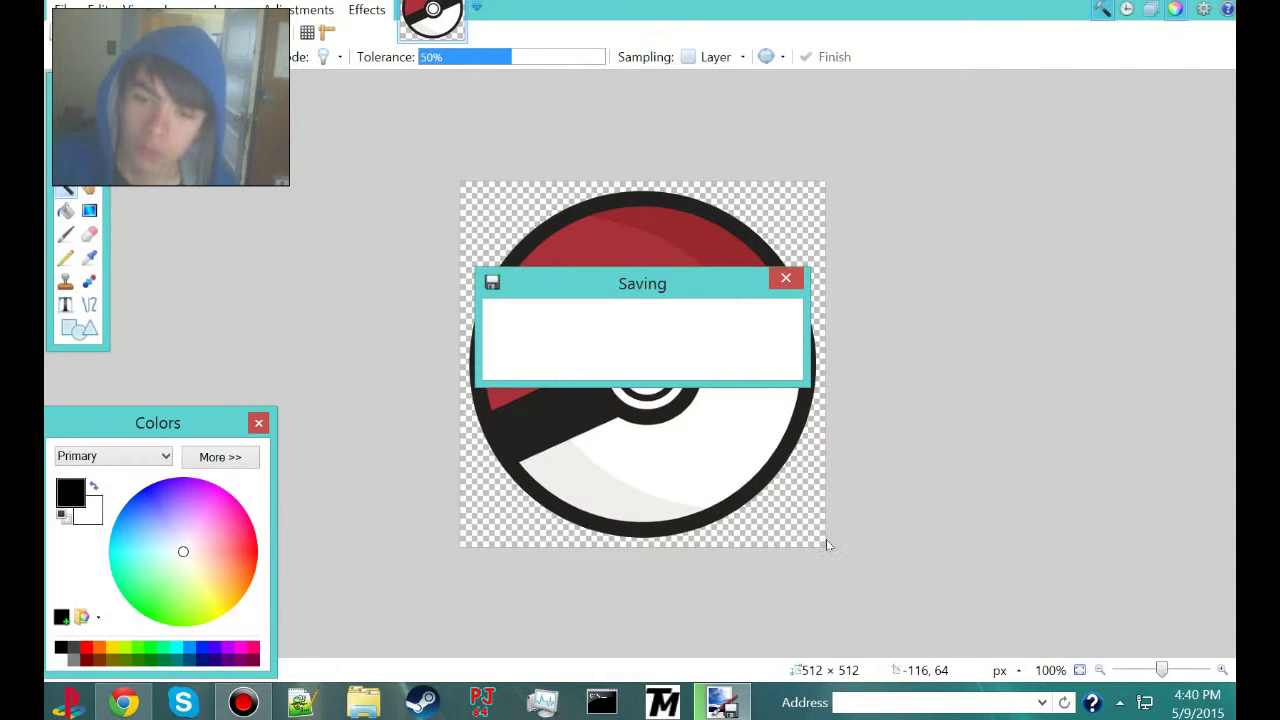
right_click(735, 702)
click(748, 653)
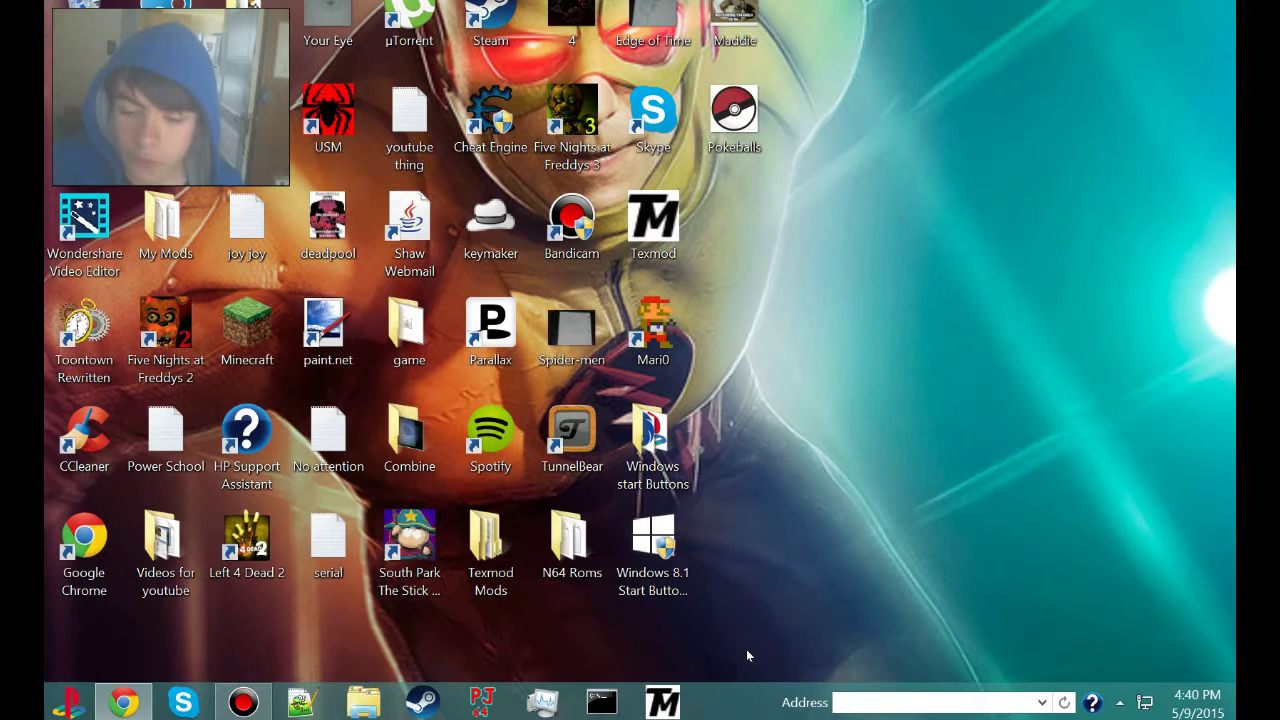
- Launch the Windows 8.1 Start Button Changer from the desktop, apply the Pokeball image as the start button, and test the button
click(665, 562)
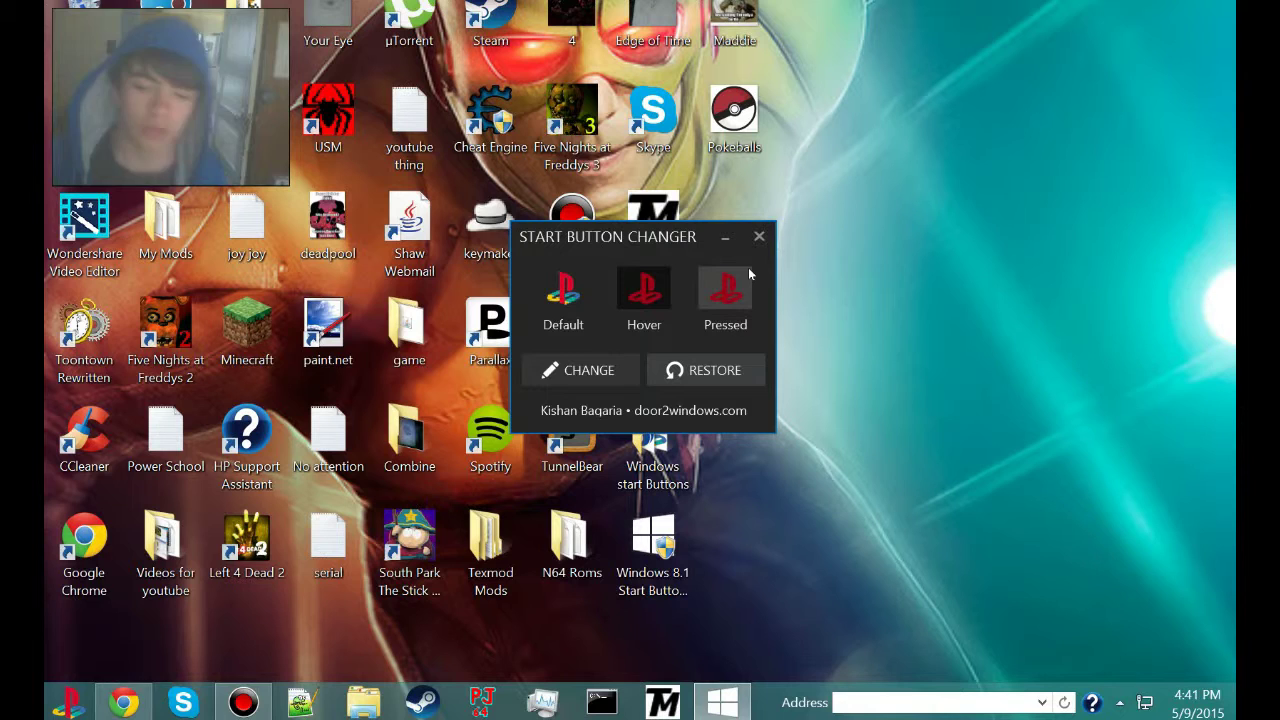
click(614, 381)
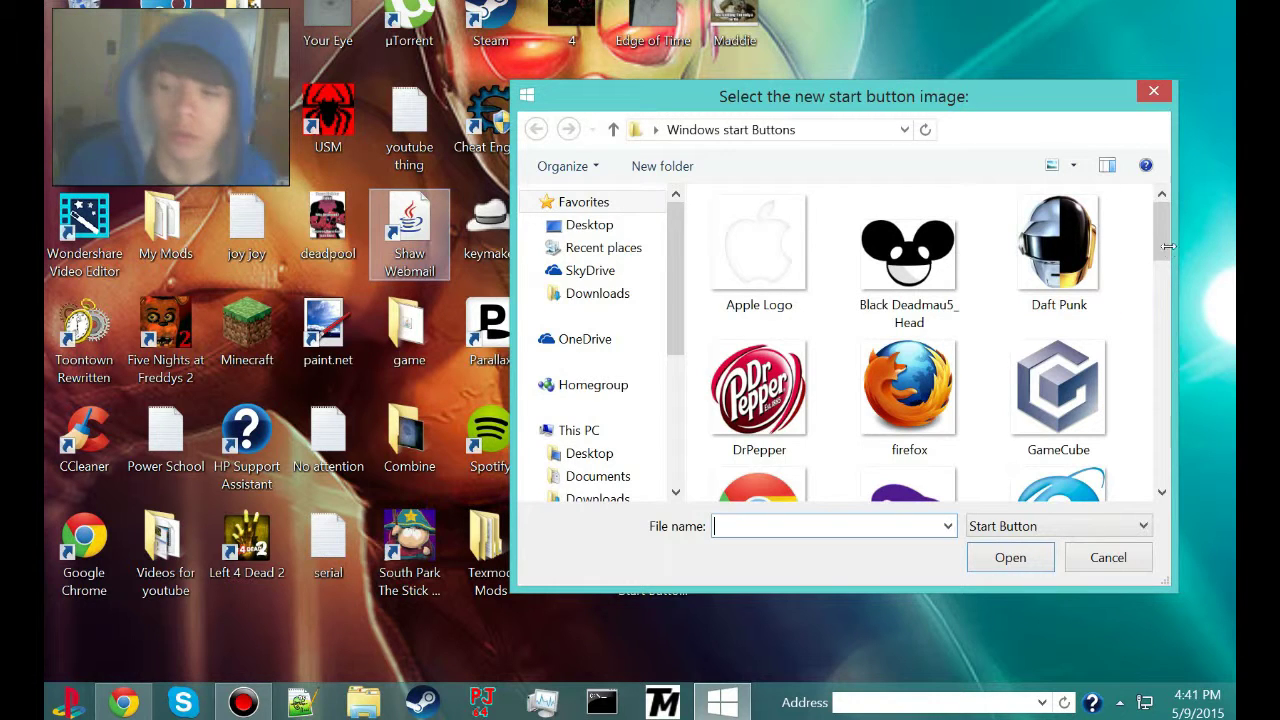
drag(1162, 218, 1171, 334)
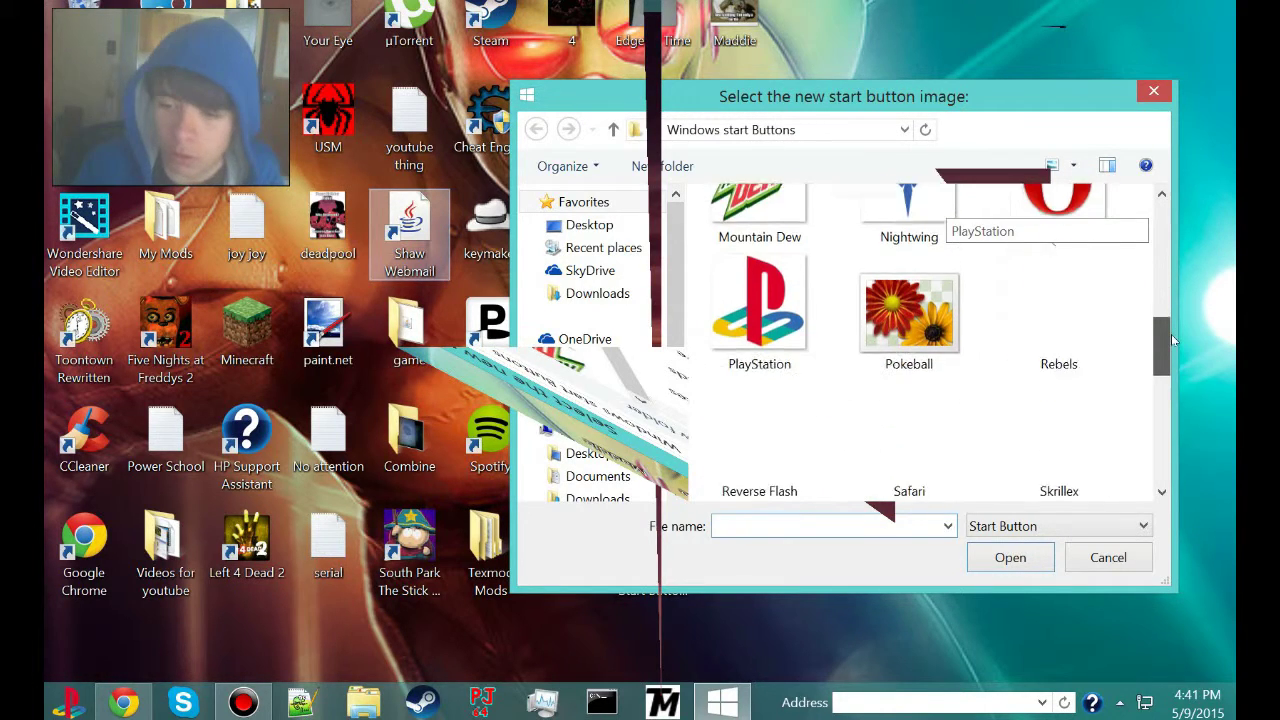
double_click(940, 320)
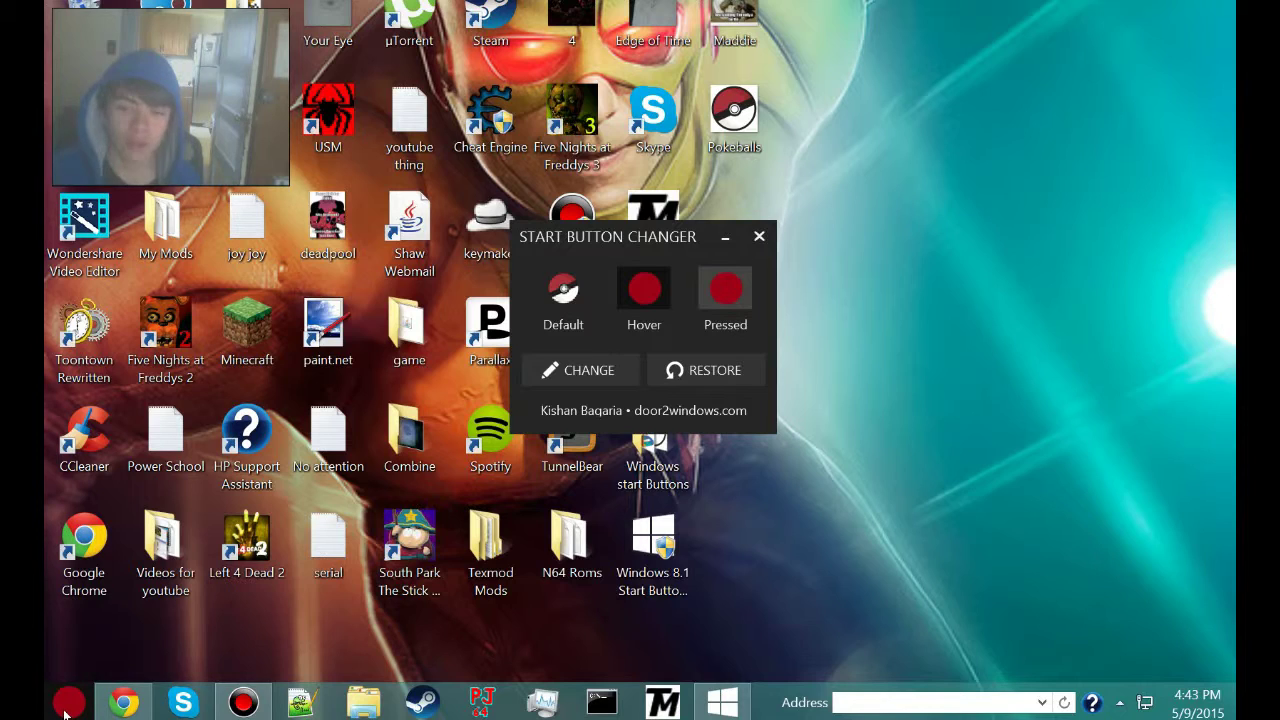
click(64, 710)
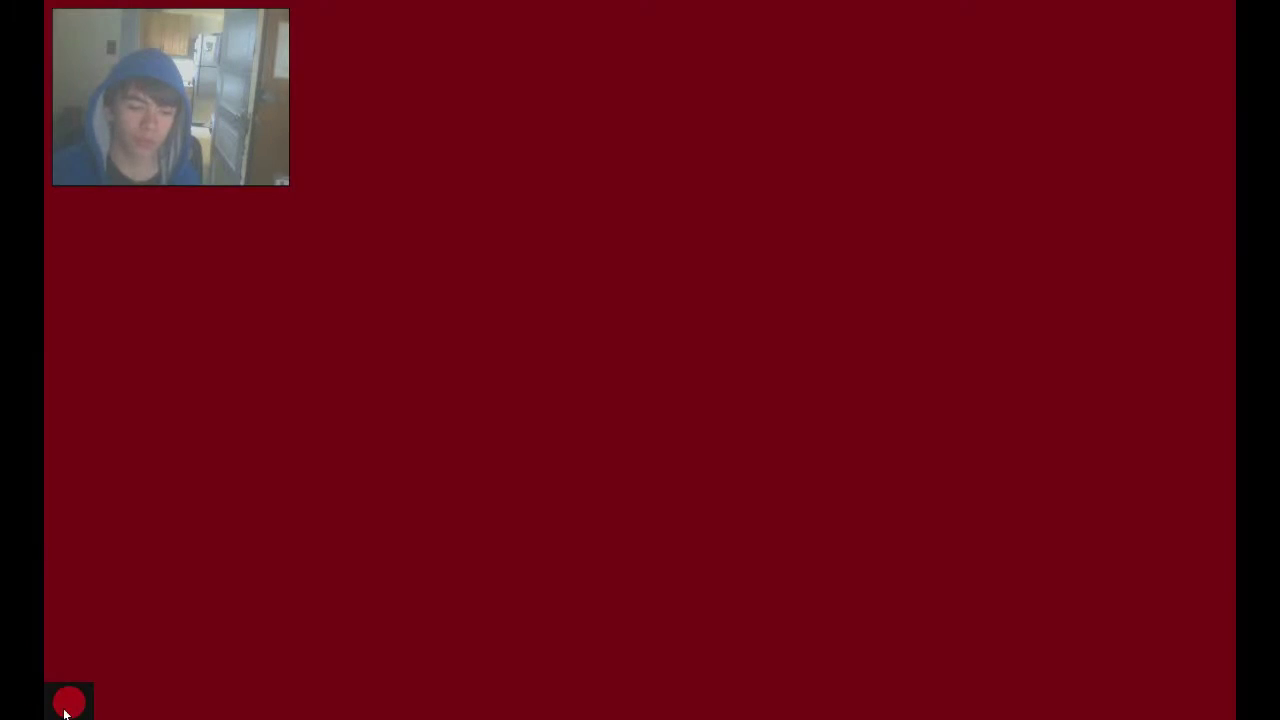
click(64, 710)
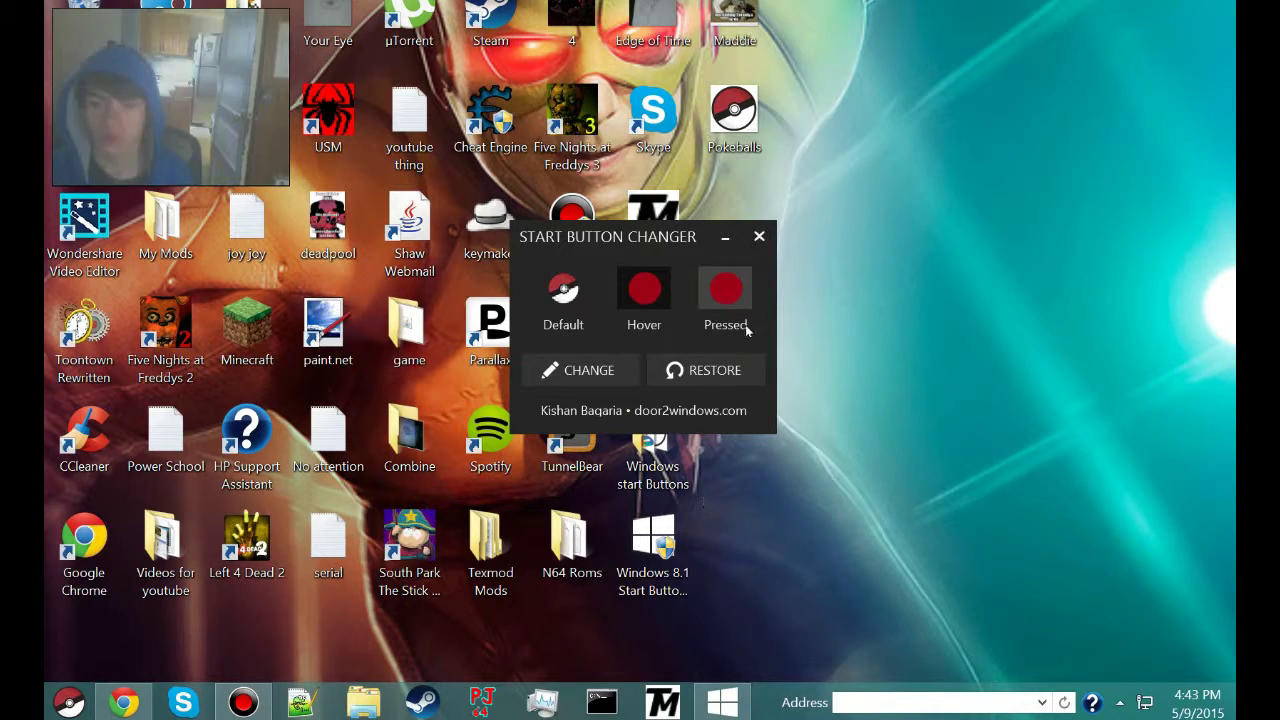